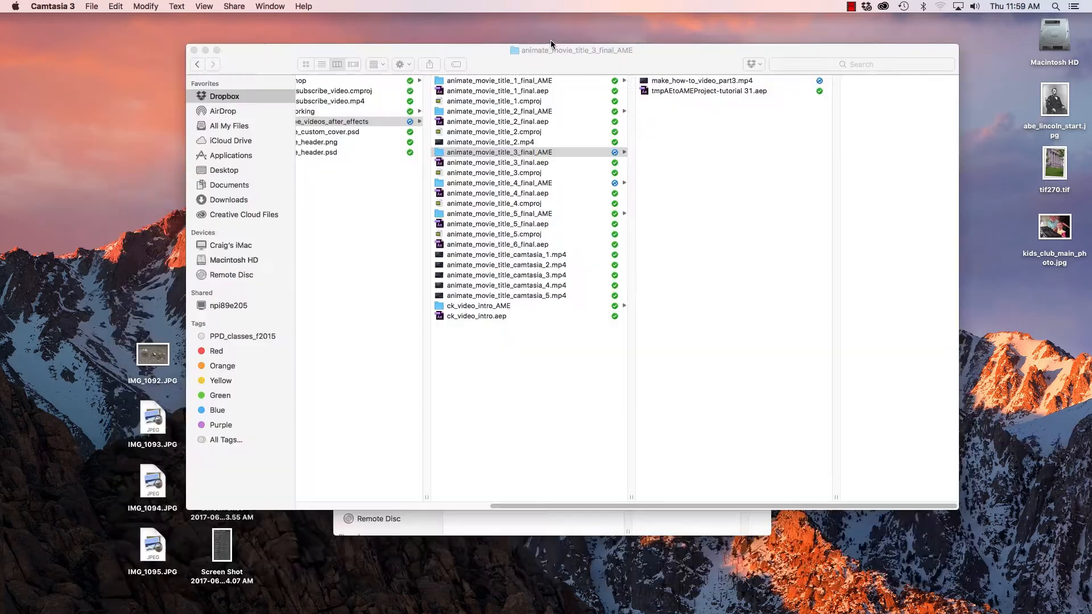
# Switch to Chrome, go to the YouTube home page and look over your own channel page
pyautogui.click(481, 60)
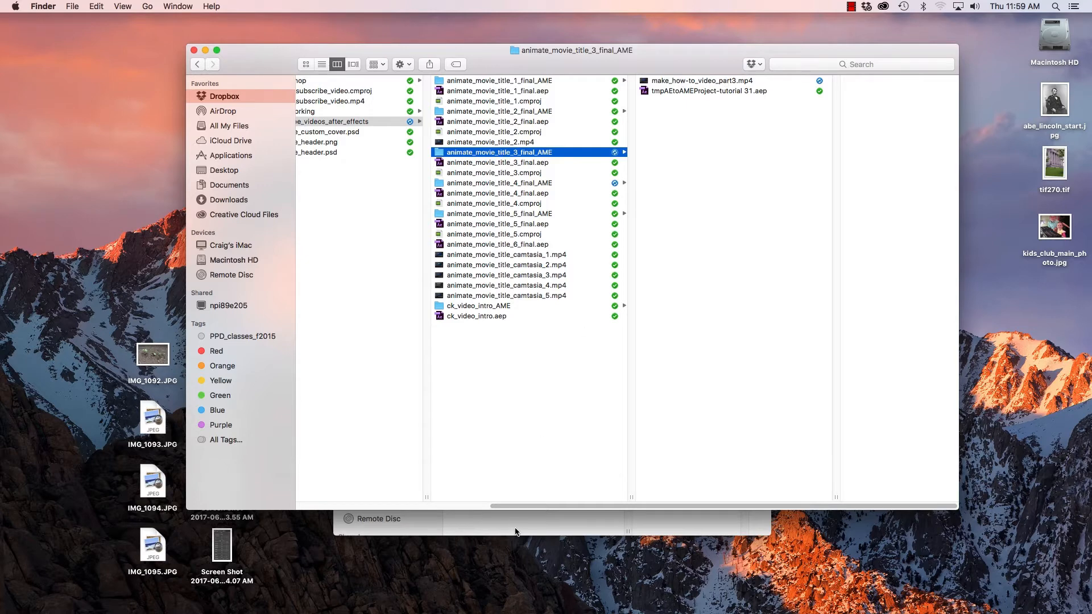
pyautogui.moveTo(453, 613)
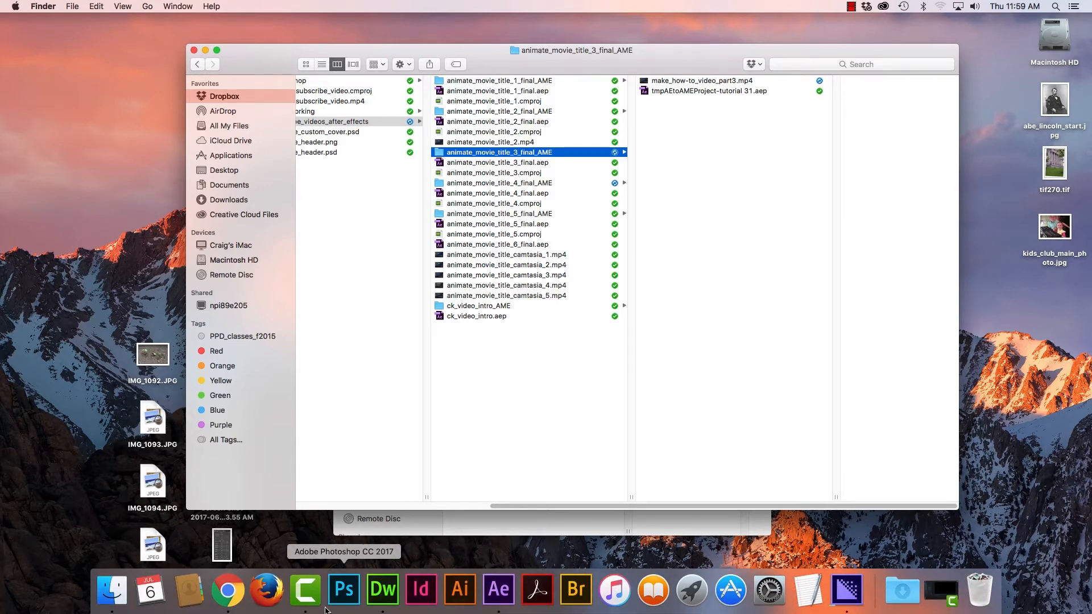
pyautogui.click(228, 591)
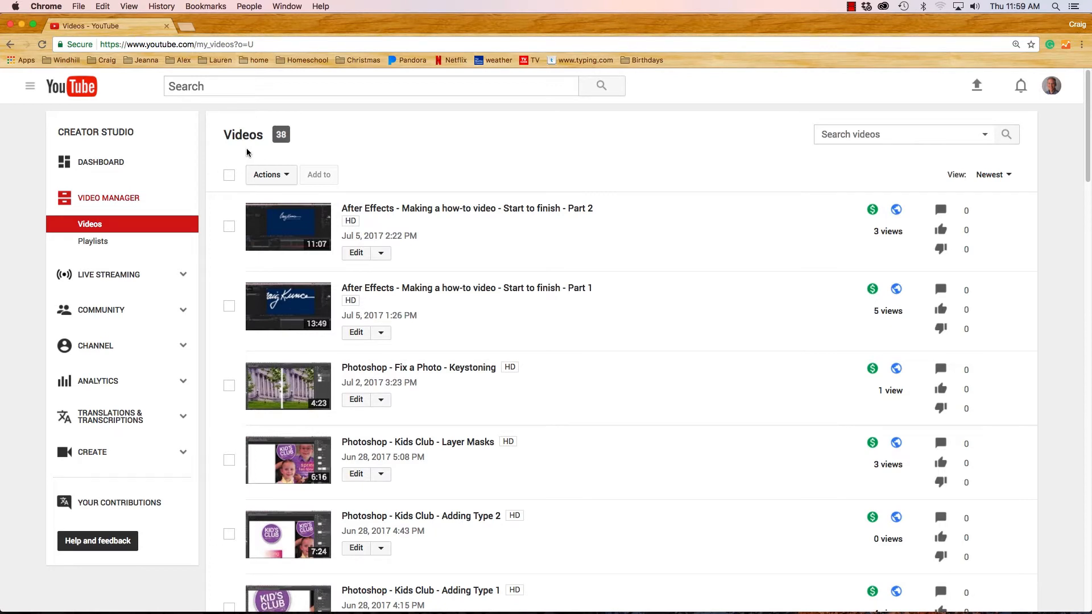
pyautogui.click(82, 91)
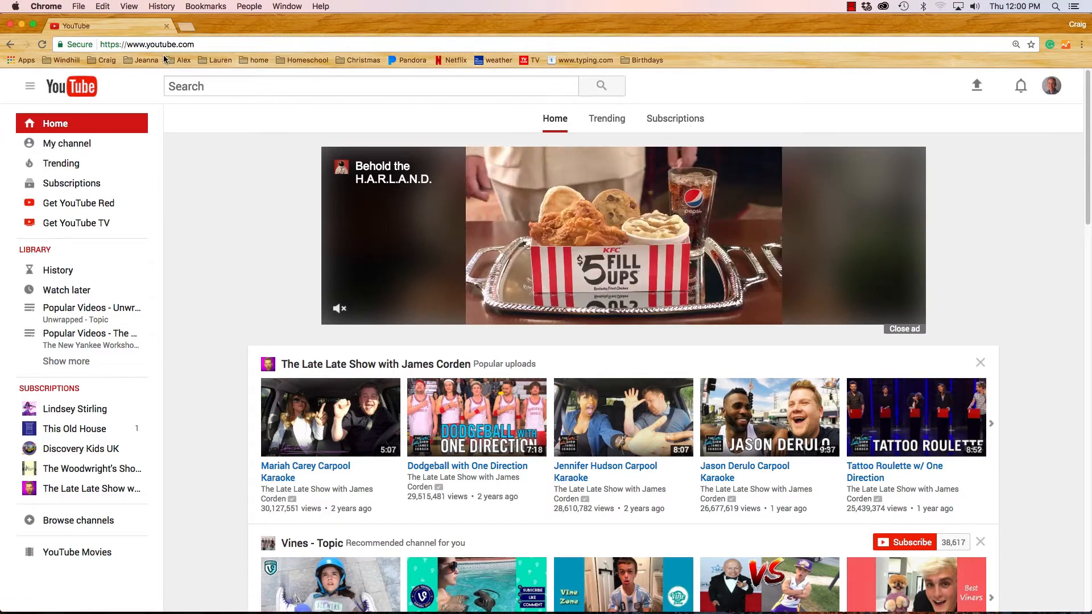
pyautogui.click(62, 146)
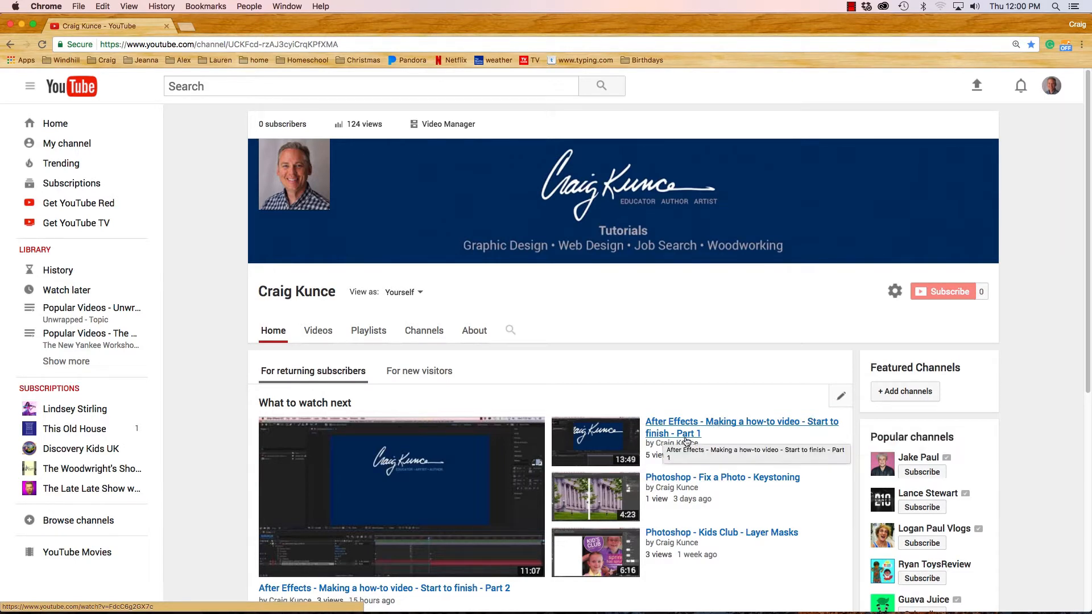
pyautogui.scroll(-3, 463, 551)
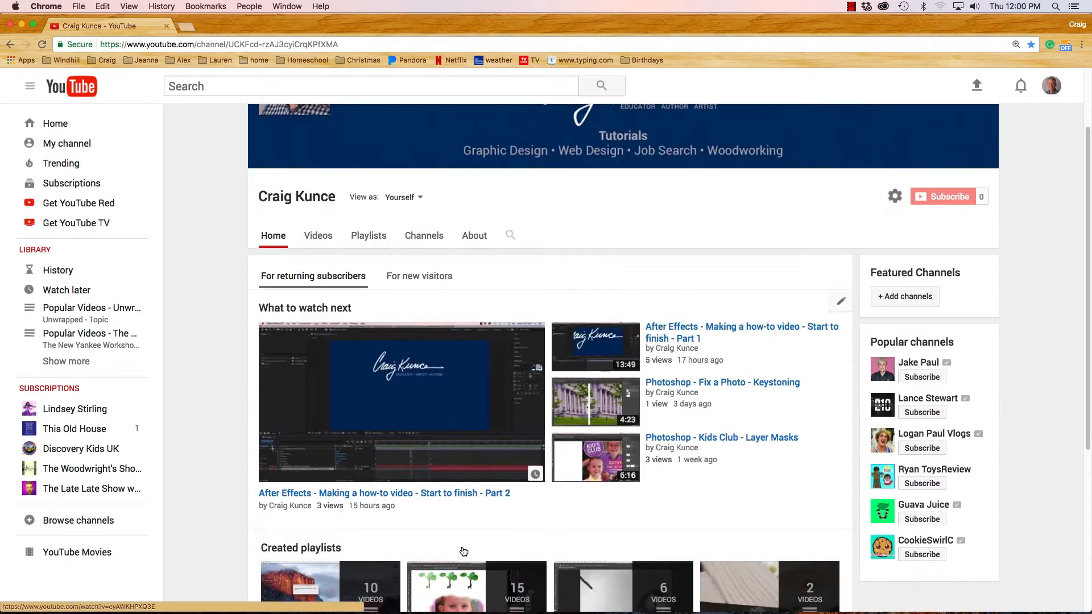
pyautogui.scroll(3, 452, 509)
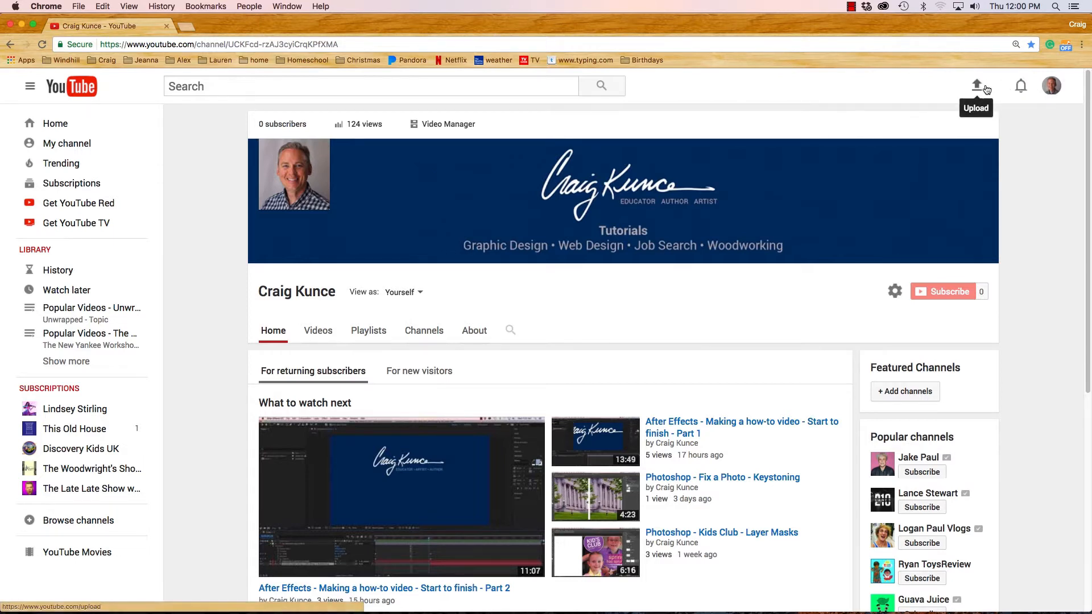
# Start a YouTube upload, opening the file chooser on the after-effects videos folder and enlarging it to show full file names
pyautogui.click(977, 87)
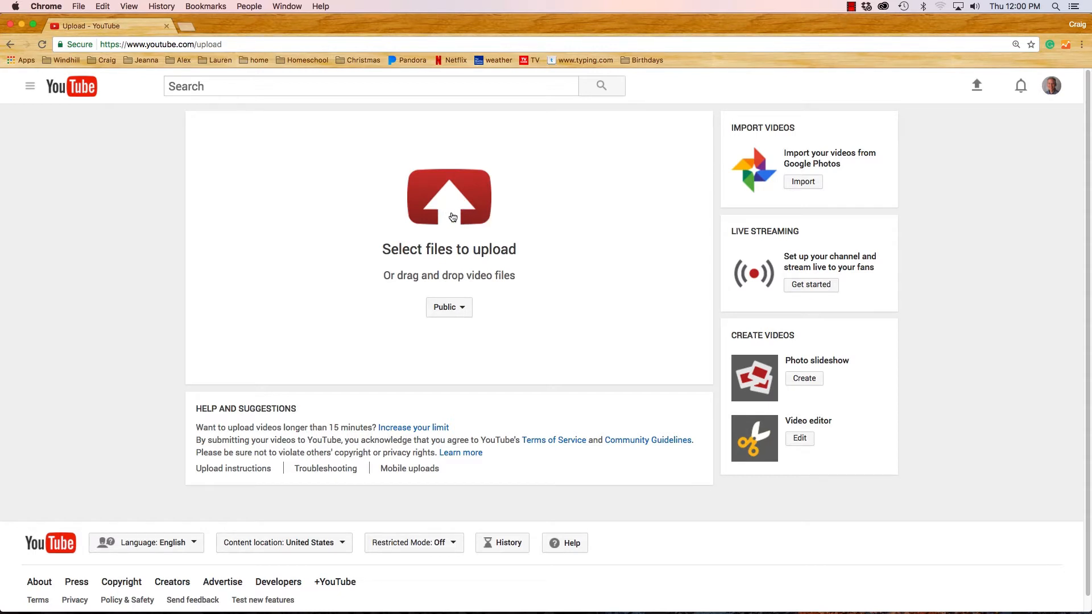
pyautogui.click(452, 218)
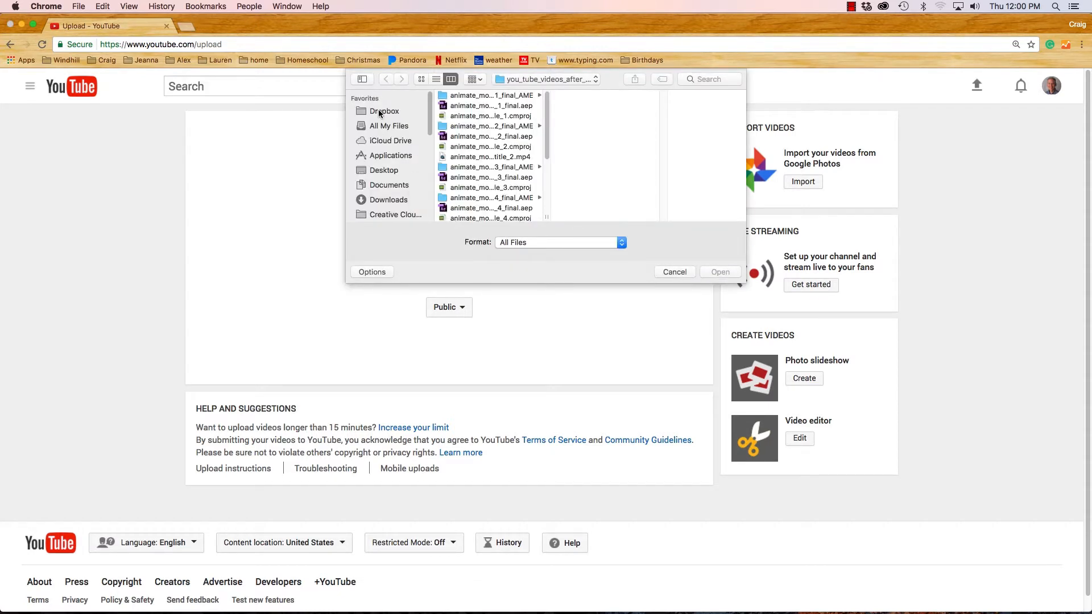
pyautogui.click(380, 112)
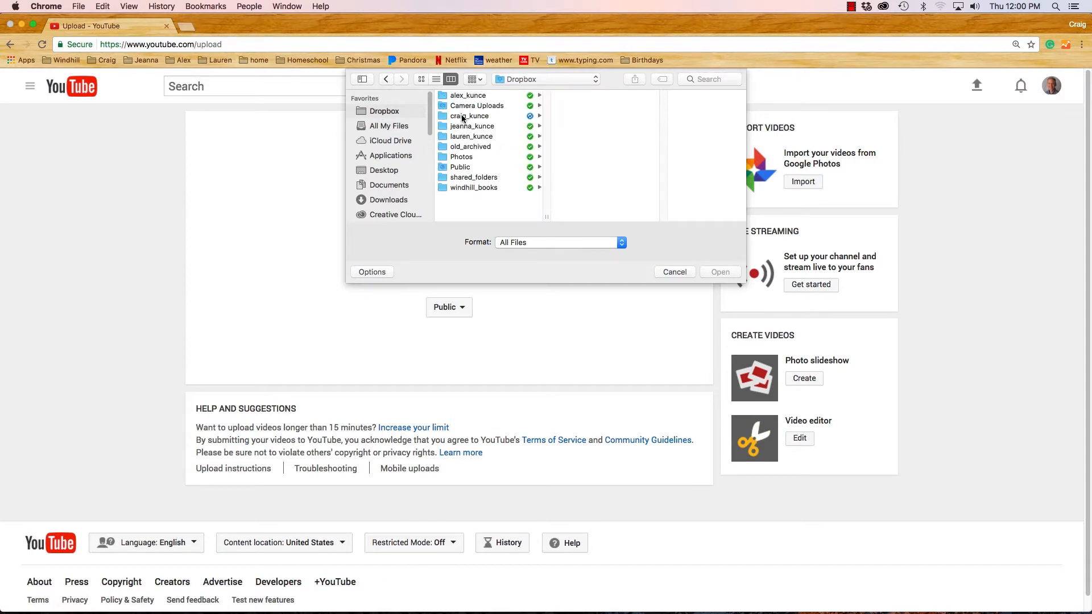
pyautogui.click(387, 80)
pyautogui.moveTo(545, 221); pyautogui.dragTo(607, 221)
pyautogui.moveTo(743, 287); pyautogui.dragTo(753, 524)
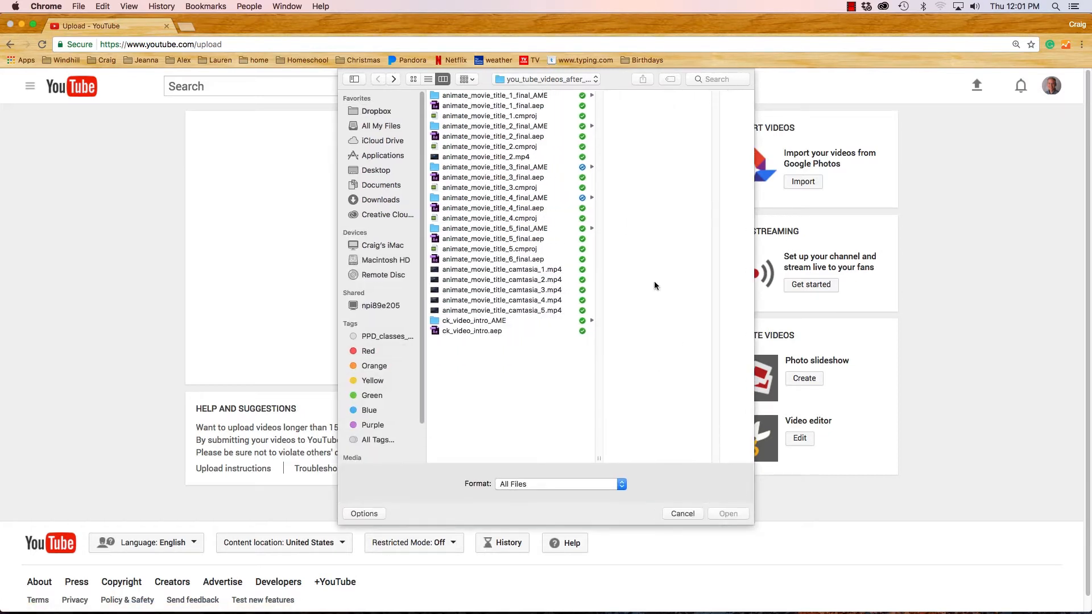
# Upload make_how-to_video_part3.mp4 from the animate_movie_title_3_final_AME folder
pyautogui.click(489, 168)
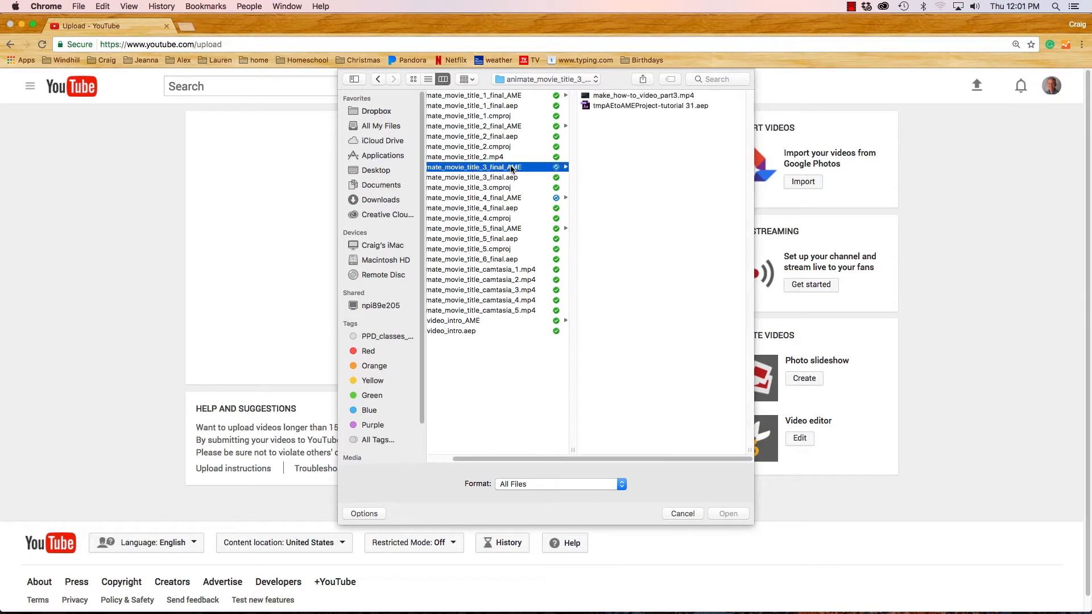
pyautogui.click(633, 96)
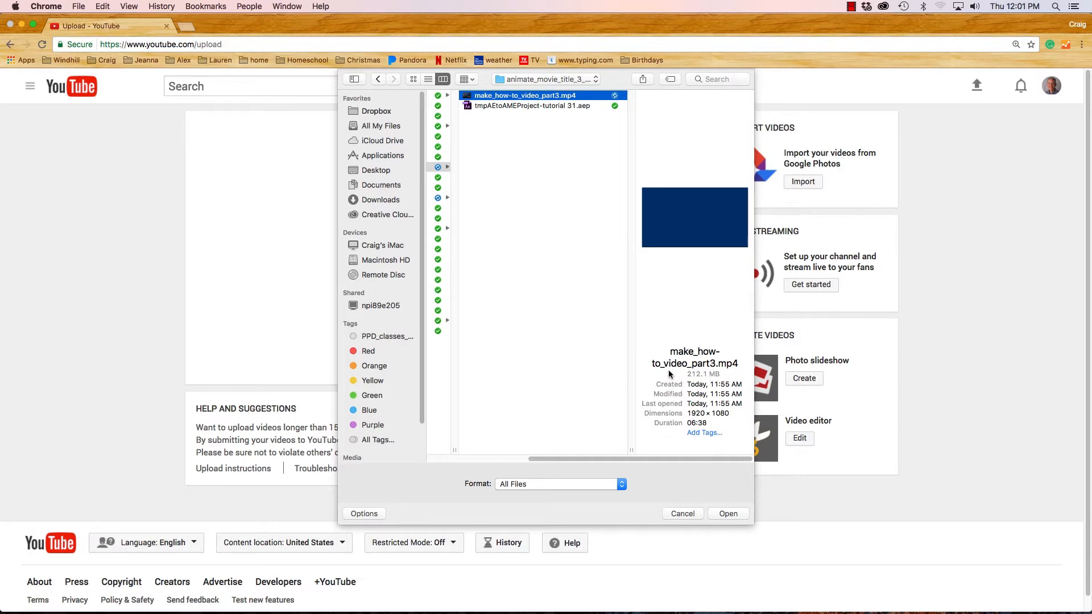
pyautogui.moveTo(849, 598)
pyautogui.click(728, 513)
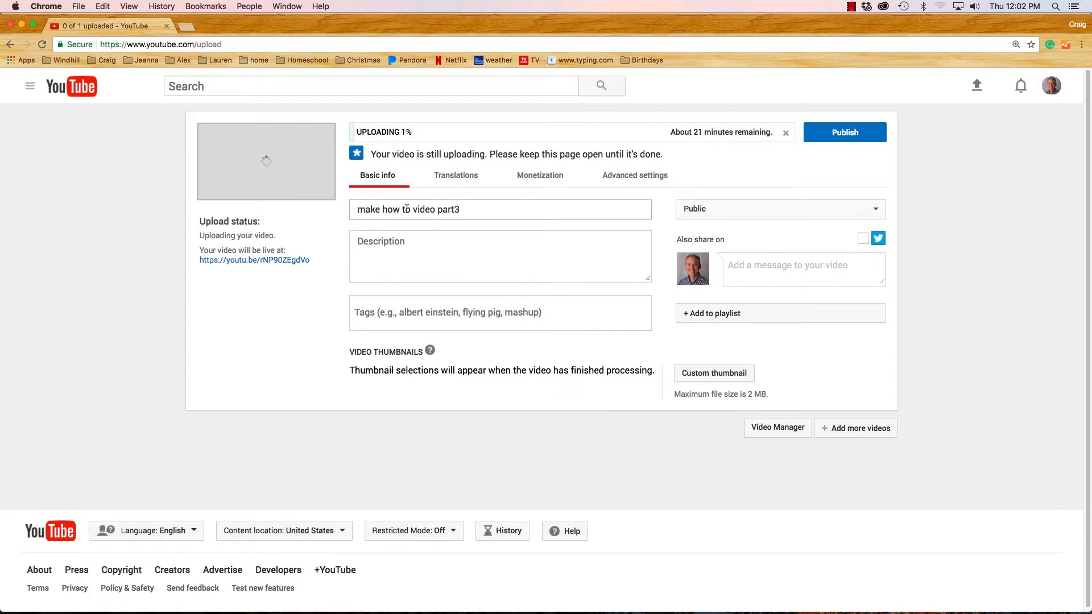
# Replace the video title with "After Effects - Making a how-to video"
pyautogui.moveTo(462, 210); pyautogui.dragTo(348, 214)
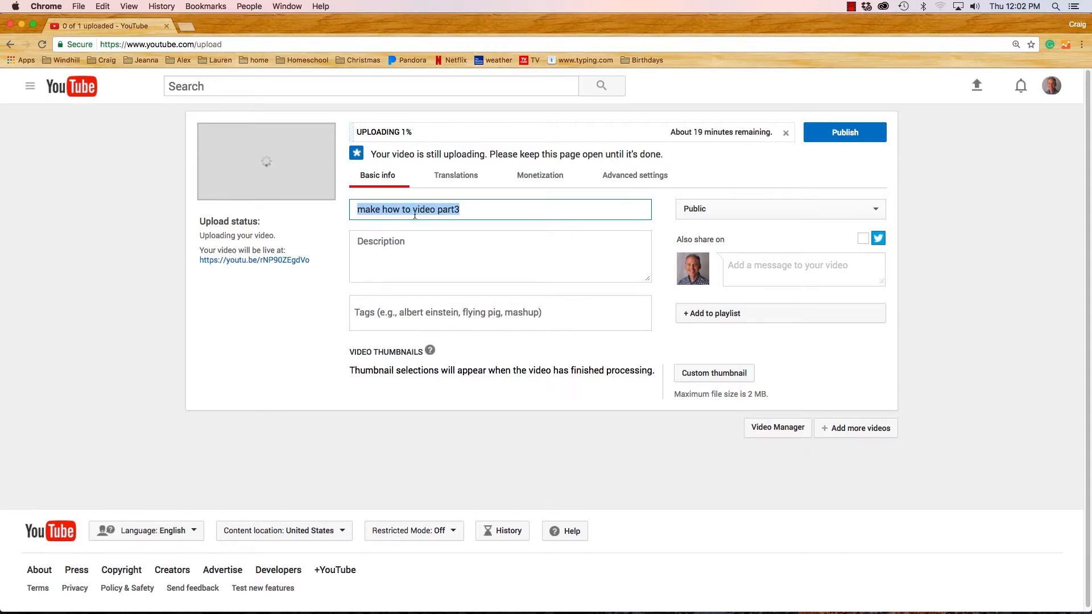
pyautogui.write('After')
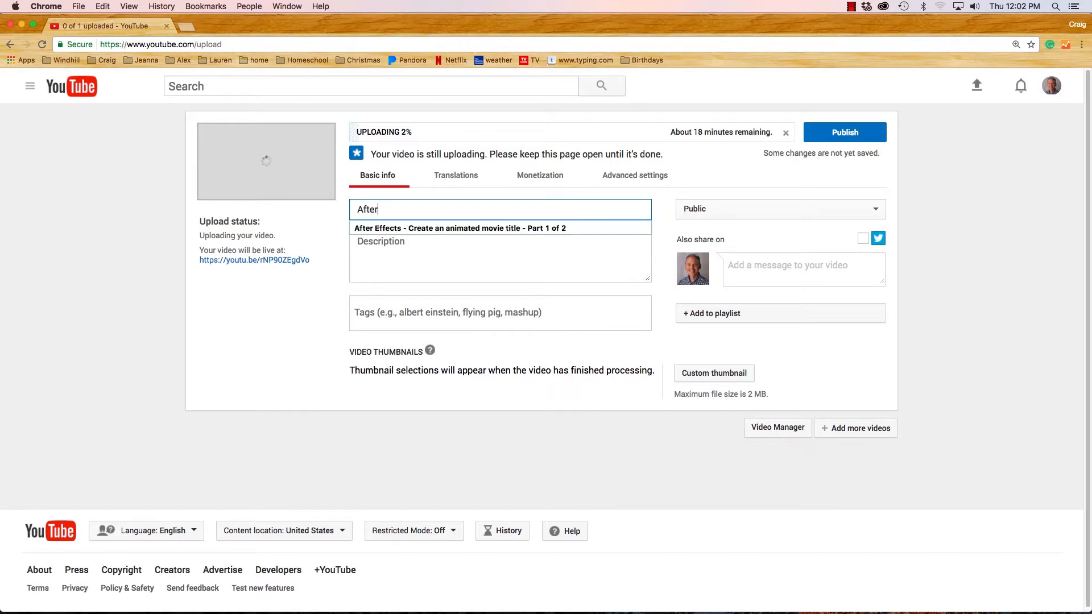
pyautogui.click(446, 227)
pyautogui.moveTo(594, 210); pyautogui.dragTo(420, 210)
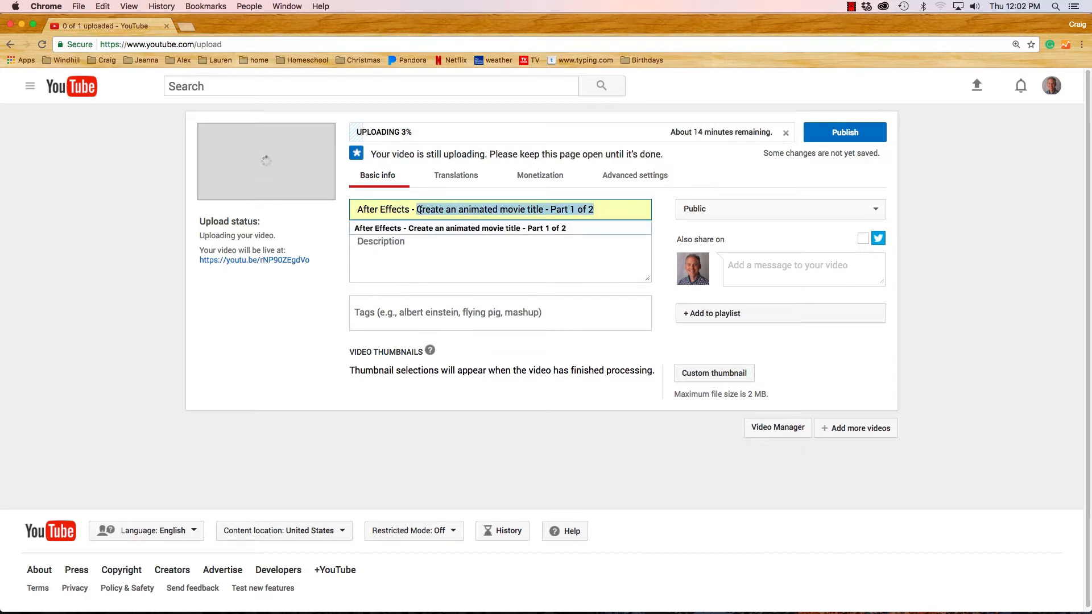
pyautogui.write('Making a ')
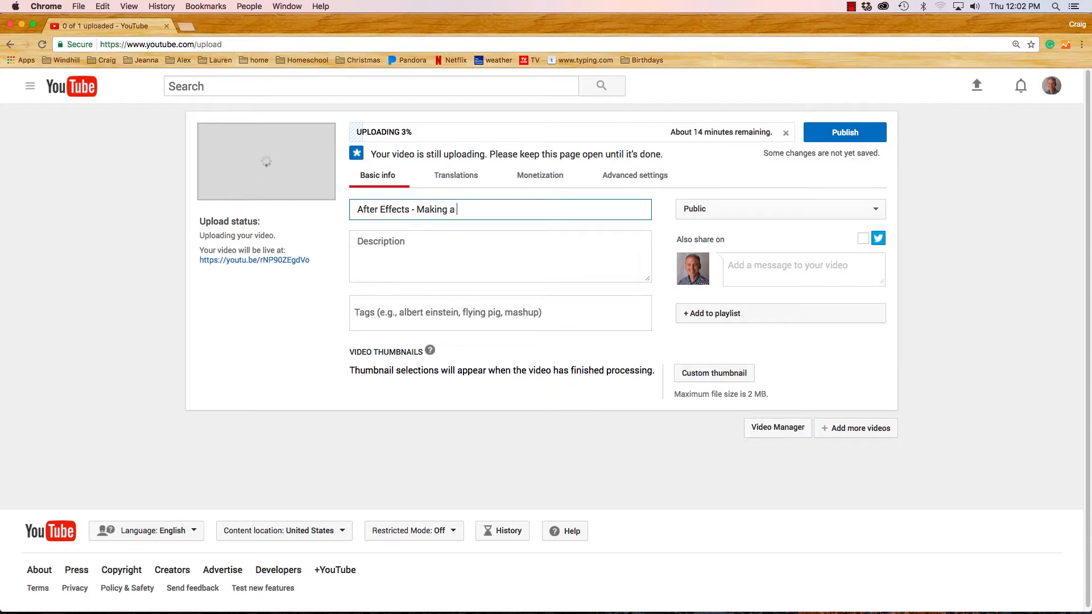
pyautogui.write('How-')
pyautogui.press('BackSpace')
pyautogui.press('BackSpace')
pyautogui.press('BackSpace')
pyautogui.write('how-ti ')
pyautogui.write('video')
pyautogui.click(482, 210)
pyautogui.press('BackSpace')
pyautogui.write('o')
# Append "- Start to finish - Part 3" to the end of the video title
pyautogui.click(519, 210)
pyautogui.write('- Start to finish')
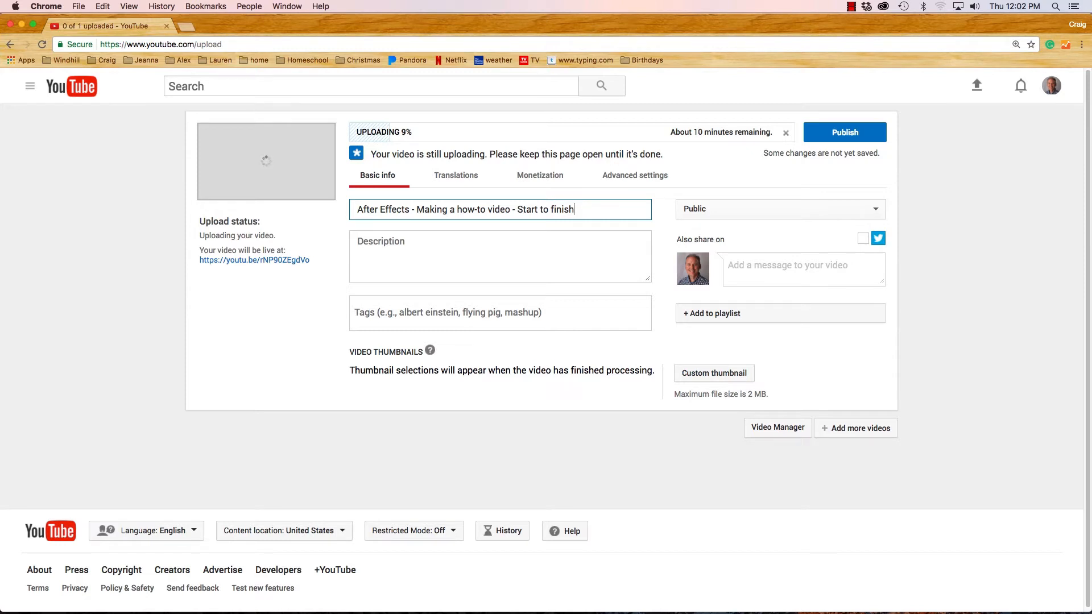
pyautogui.write('- Part 3')
# Enter the description "This tutorial shows how I created a simple animated title and how-to video in After Effects"
pyautogui.press('Tab')
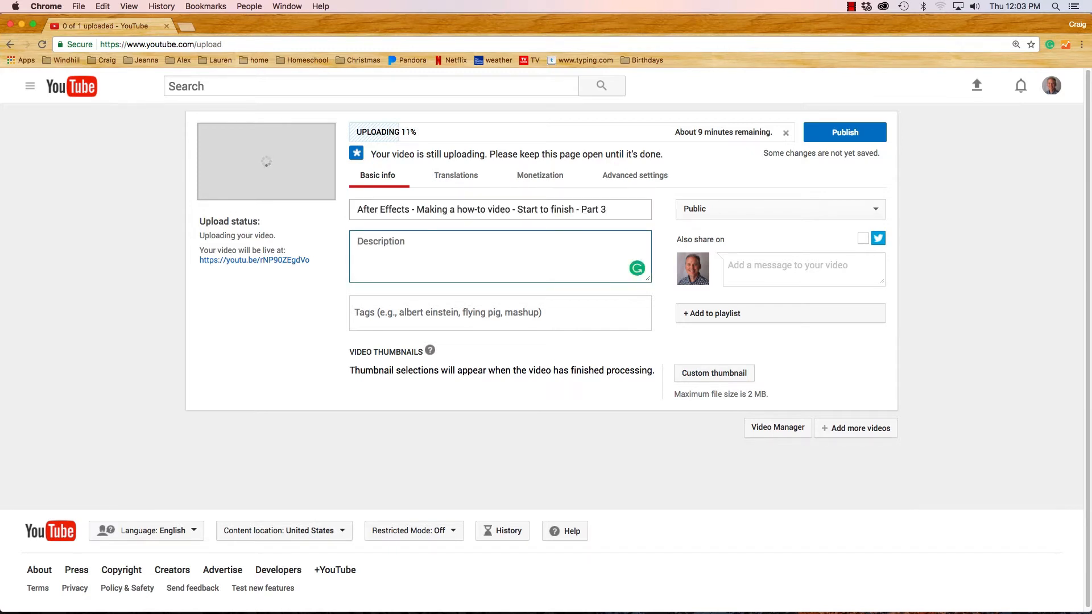
pyautogui.write('This tutorial')
pyautogui.write('shows how I ')
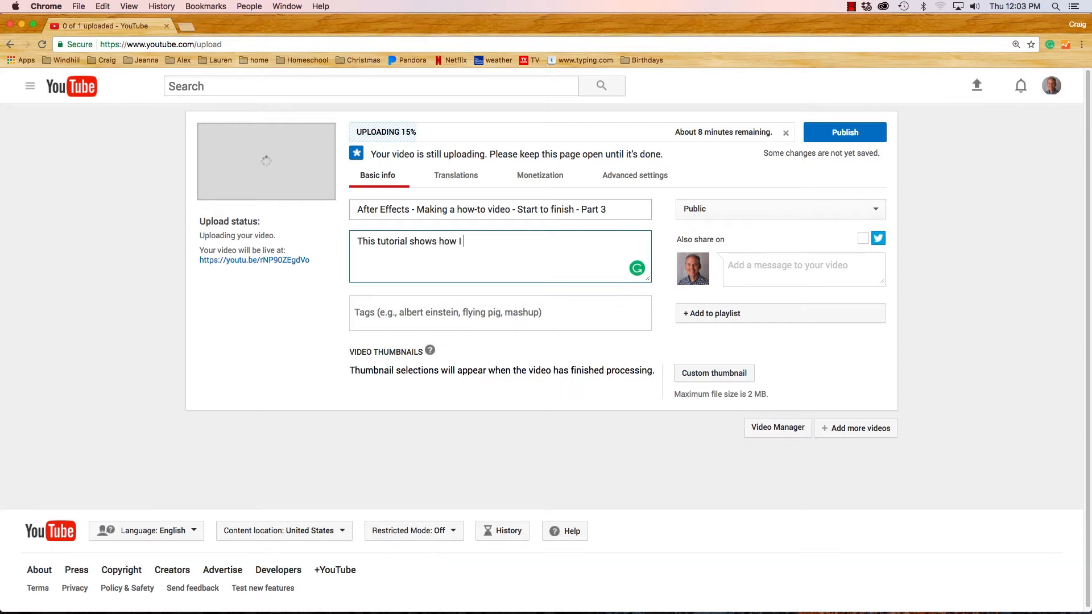
pyautogui.write('created a simple animate')
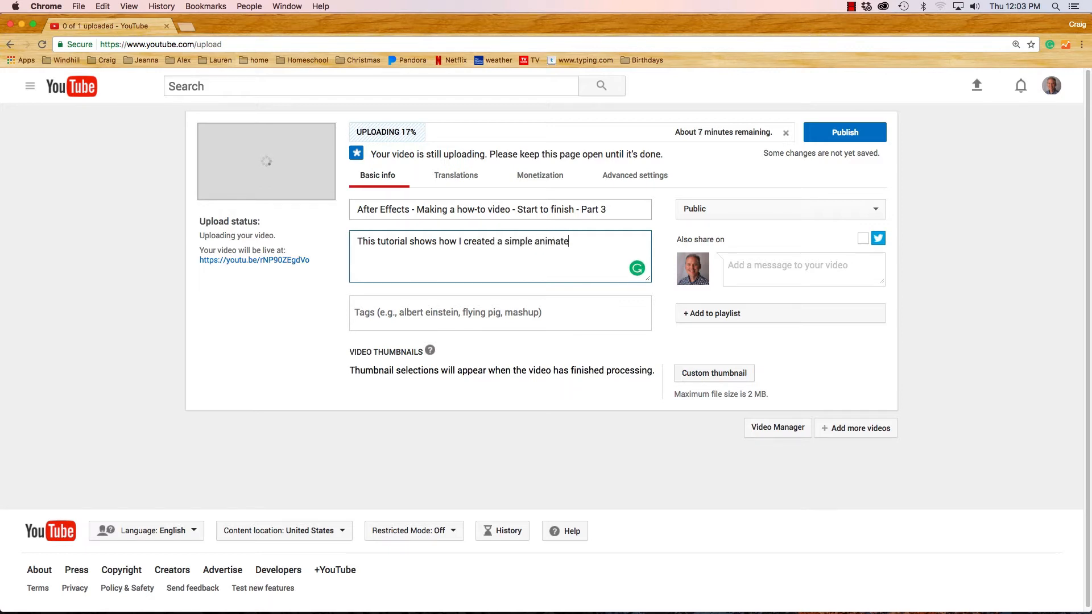
pyautogui.write('d title and how-to video')
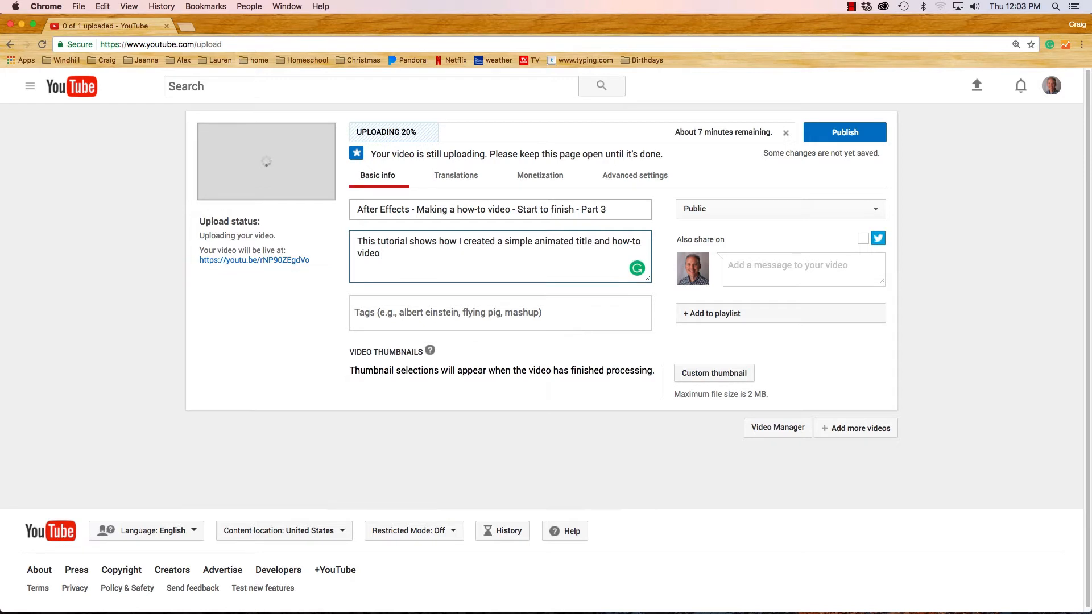
pyautogui.write(' in After Effects')
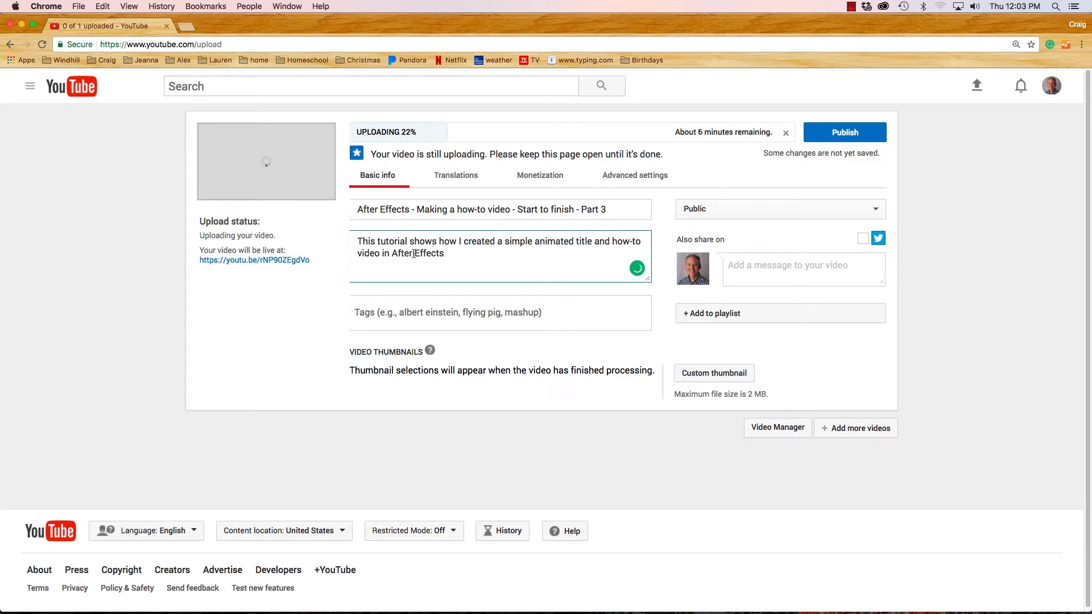
# Add the video tags "After Effects" and "Movie Title Animation"
pyautogui.click(424, 313)
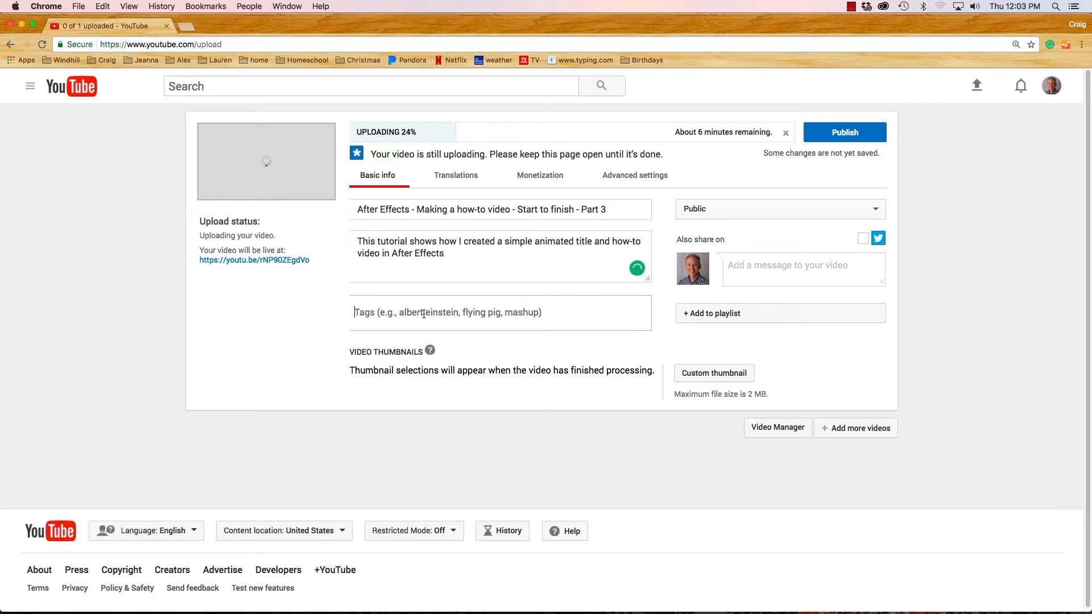
pyautogui.write('After Effects')
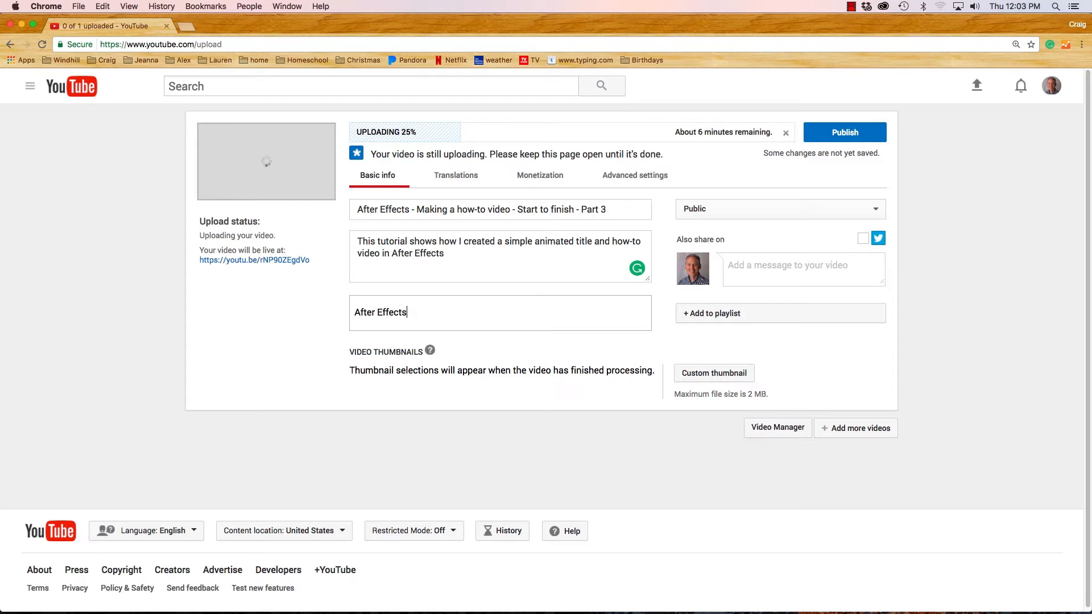
pyautogui.press('Return')
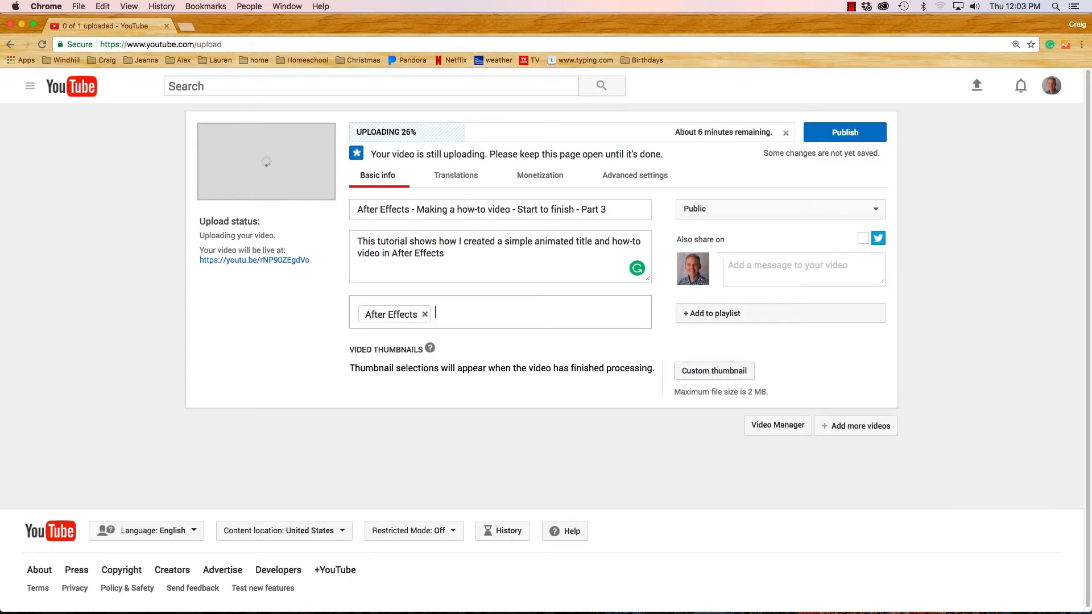
pyautogui.write('Movie Title Aimation')
pyautogui.press('BackSpace')
pyautogui.press('BackSpace')
pyautogui.press('BackSpace')
pyautogui.press('BackSpace')
pyautogui.press('BackSpace')
pyautogui.press('BackSpace')
pyautogui.press('BackSpace')
pyautogui.write('nimation')
pyautogui.press('Return')
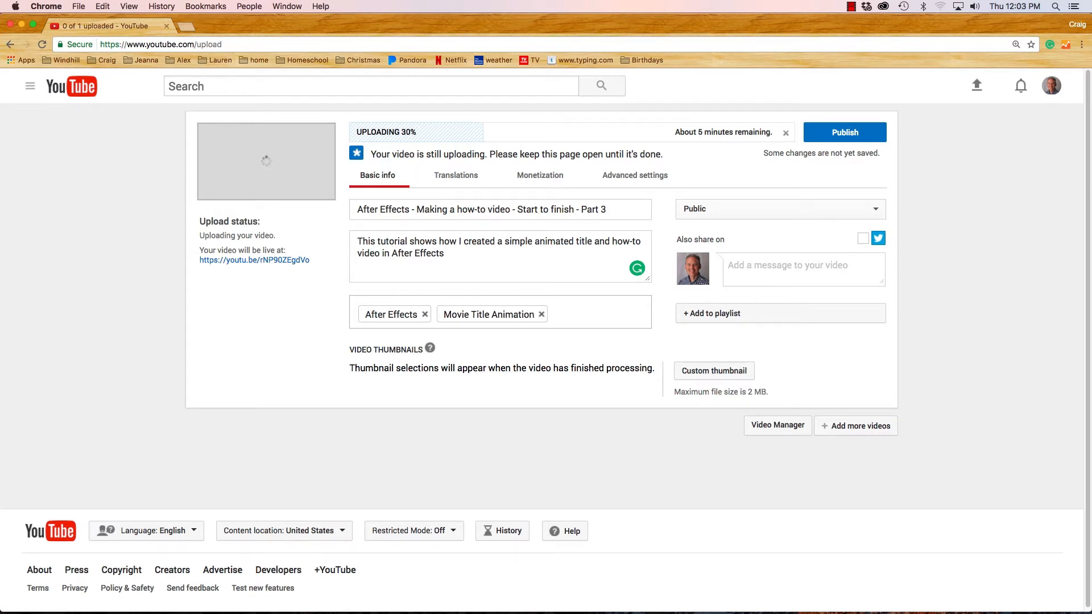
# Add the video tags "Animated Type" and "Animate Logo"
pyautogui.write('Animated Type')
pyautogui.press('Return')
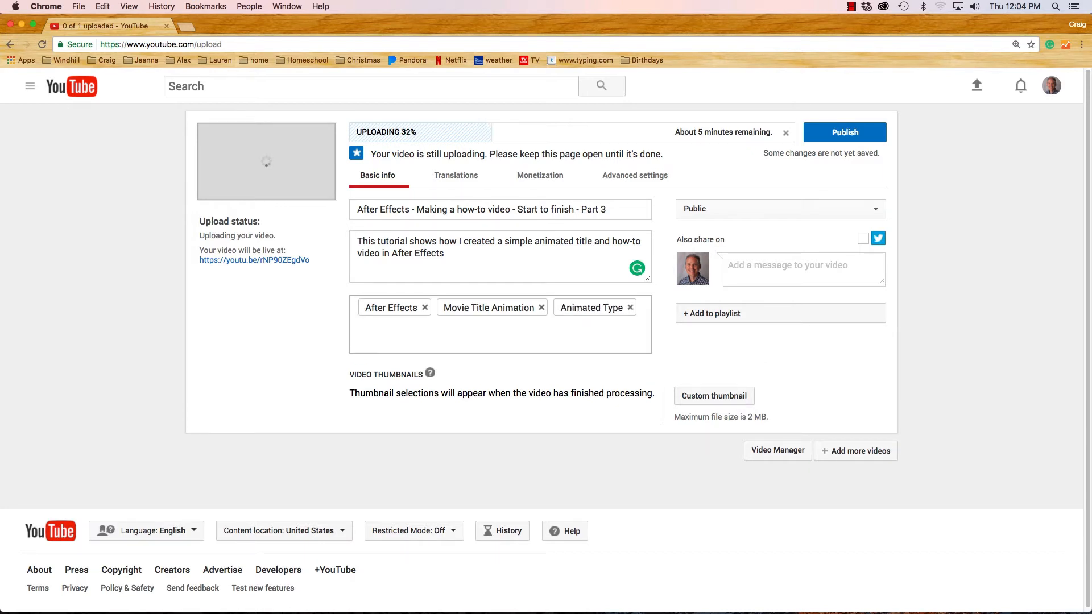
pyautogui.write('Animate Logo')
pyautogui.press('Return')
# Add the video tags "After Effects Animation" and "How-to Video"
pyautogui.write('After Effects')
pyautogui.press('BackSpace')
pyautogui.press('BackSpace')
pyautogui.press('BackSpace')
pyautogui.write('cts Animation')
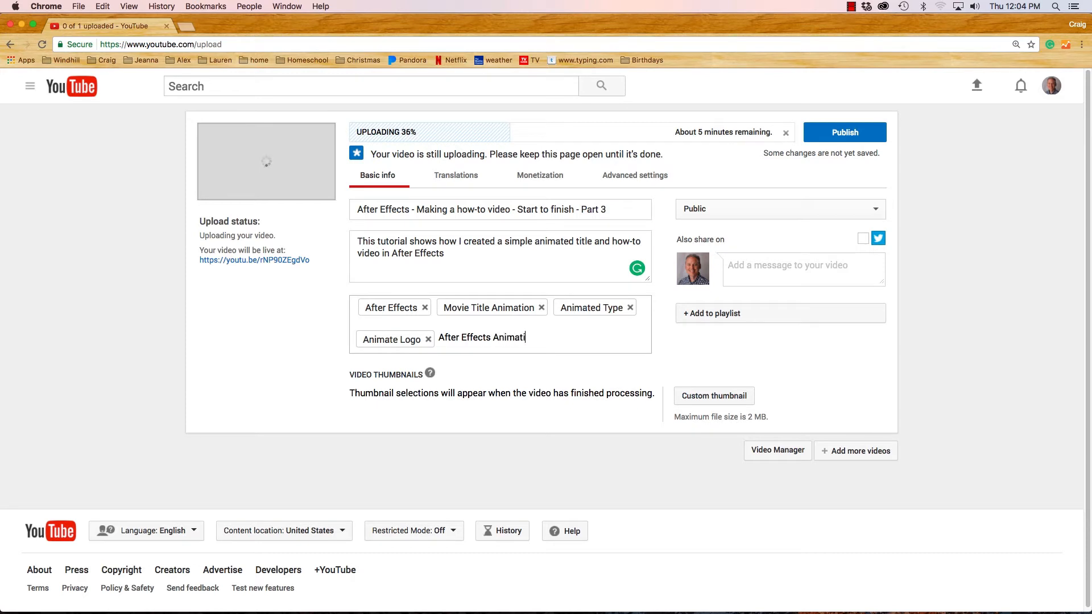
pyautogui.press('Return')
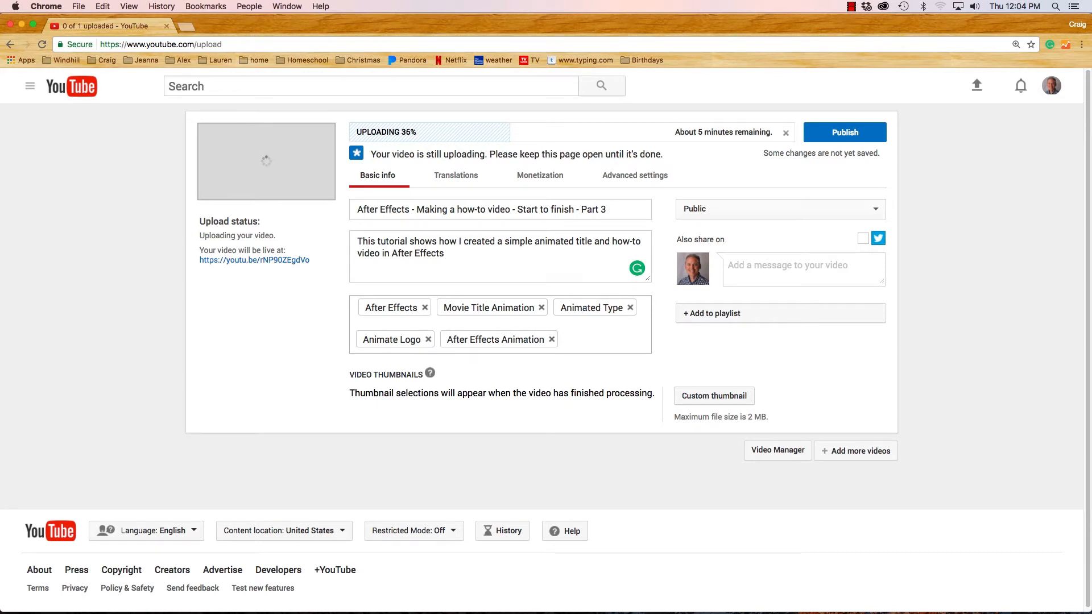
pyautogui.write('How-to Video')
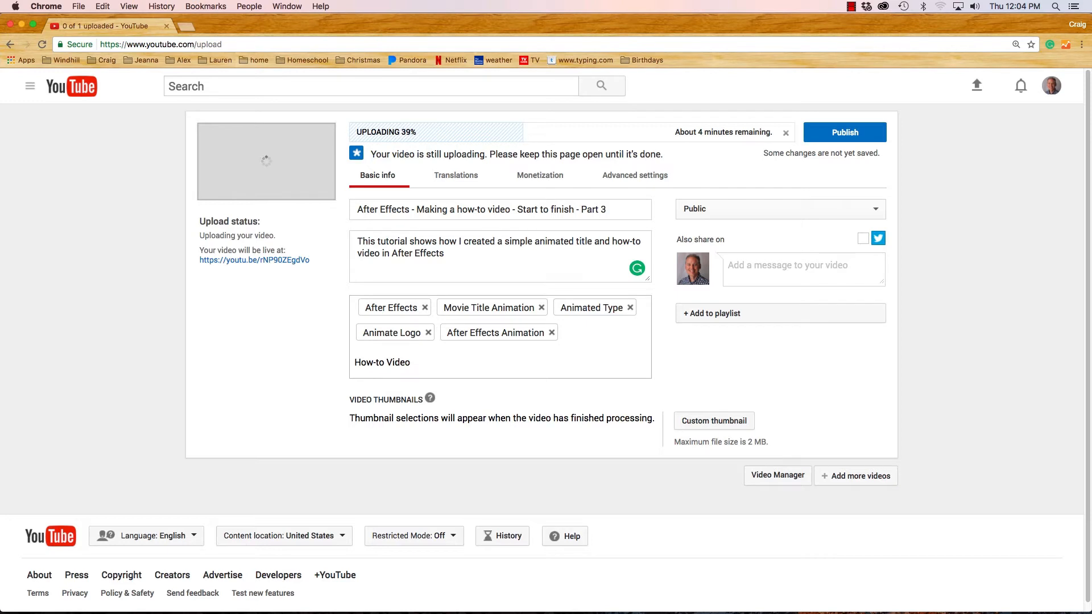
pyautogui.press('Return')
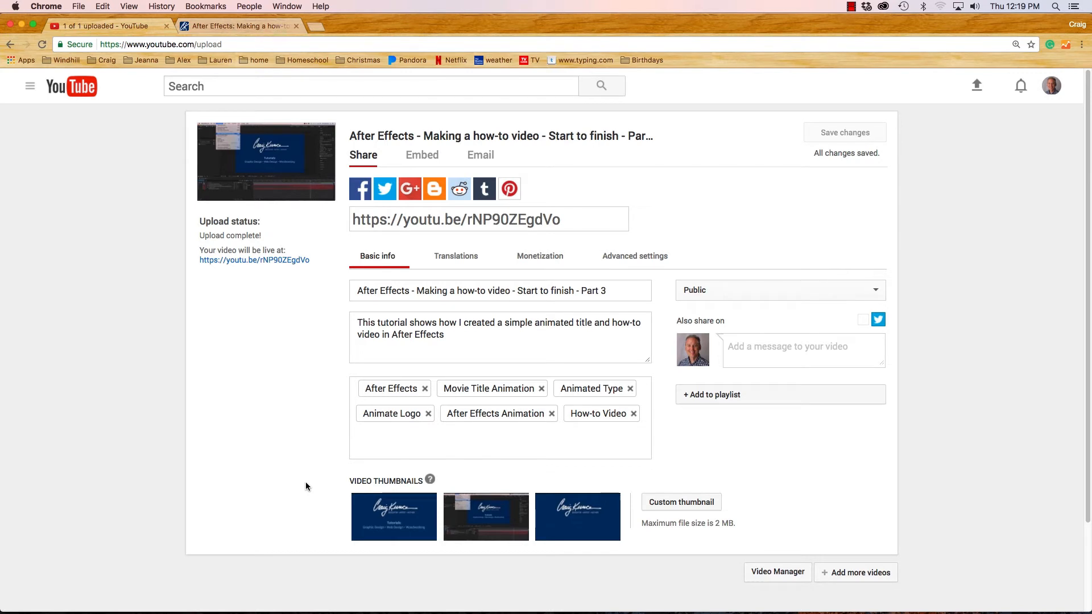
# Copy the Part 3 video's iframe embed code and switch to Dreamweaver
pyautogui.moveTo(418, 519)
pyautogui.click(420, 158)
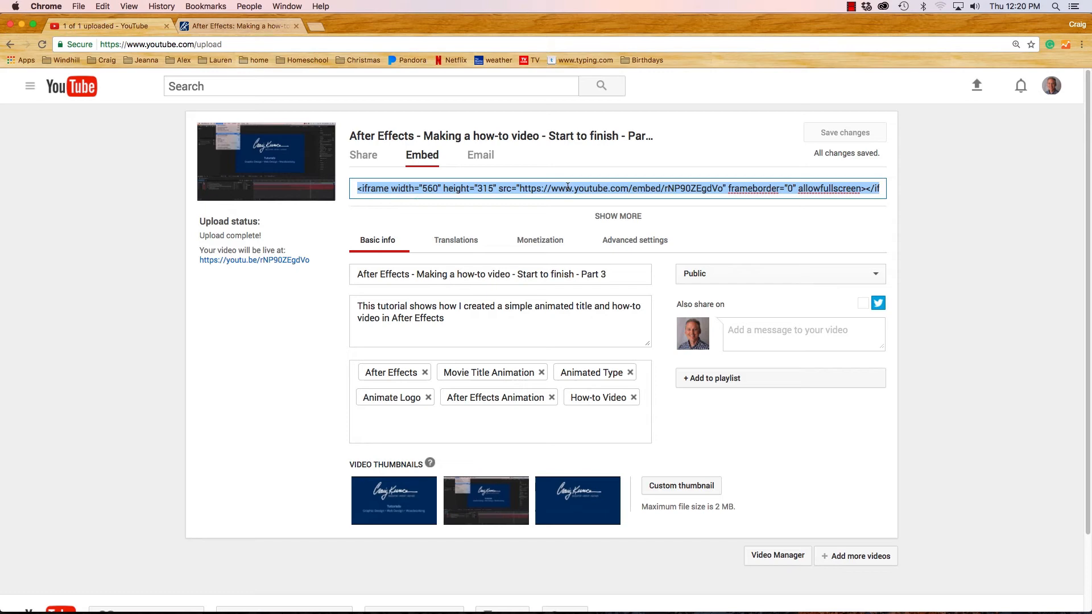
pyautogui.moveTo(398, 612)
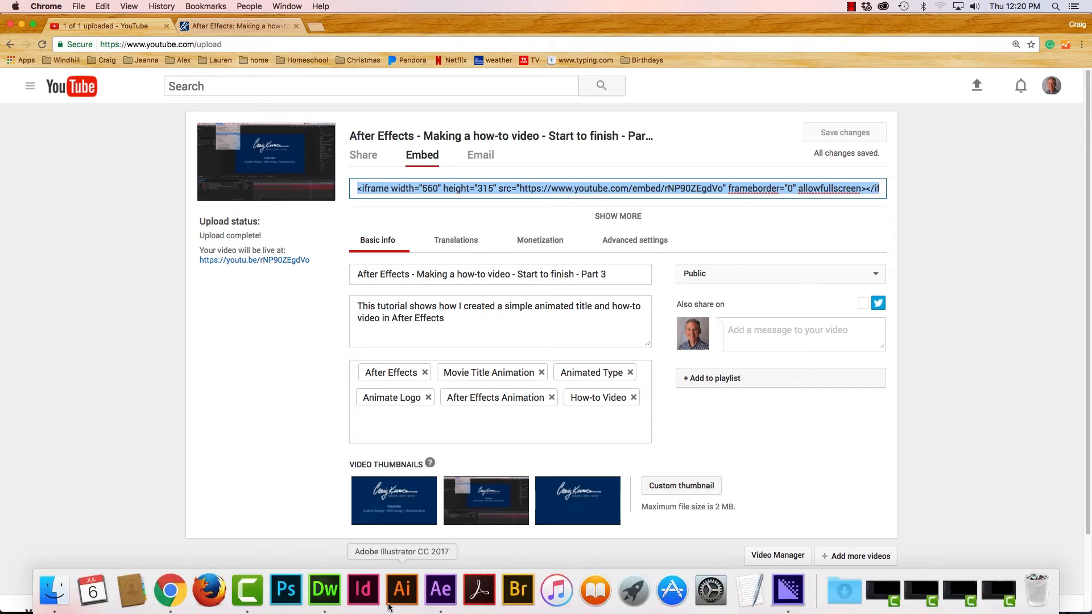
pyautogui.click(328, 596)
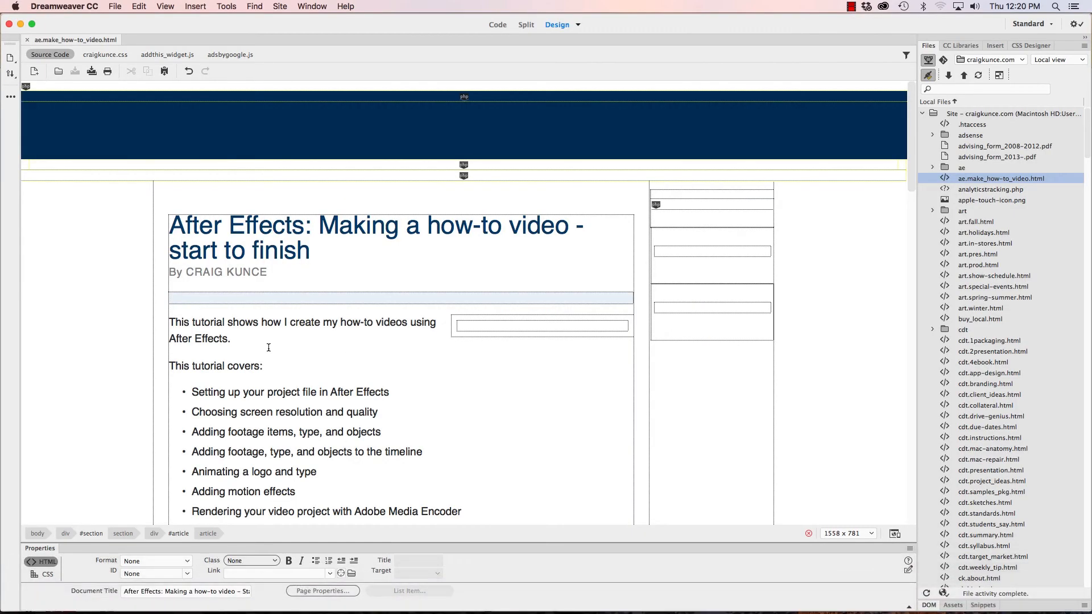
# Place the cursor in the empty paragraph below the Part 3 heading and show that spot in the page's source code
pyautogui.scroll(-15, 235, 278)
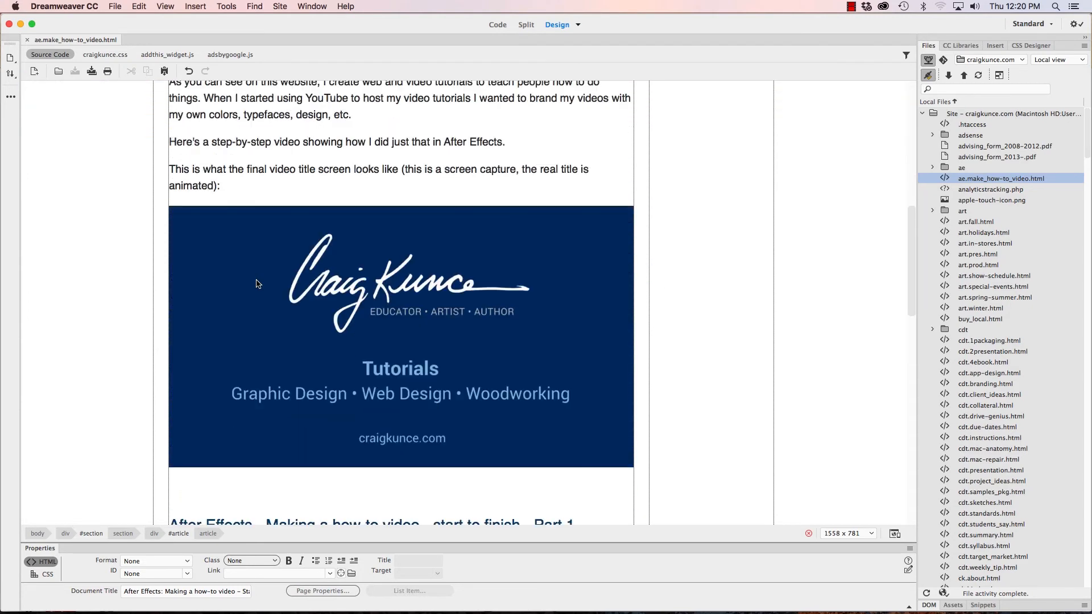
pyautogui.scroll(-2, 257, 283)
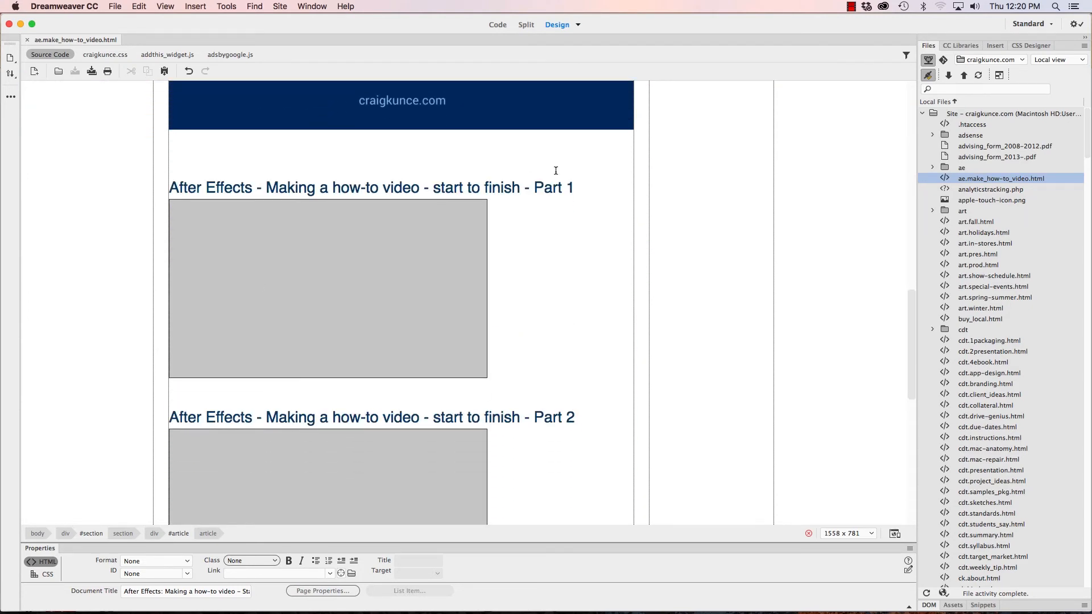
pyautogui.scroll(-8, 411, 264)
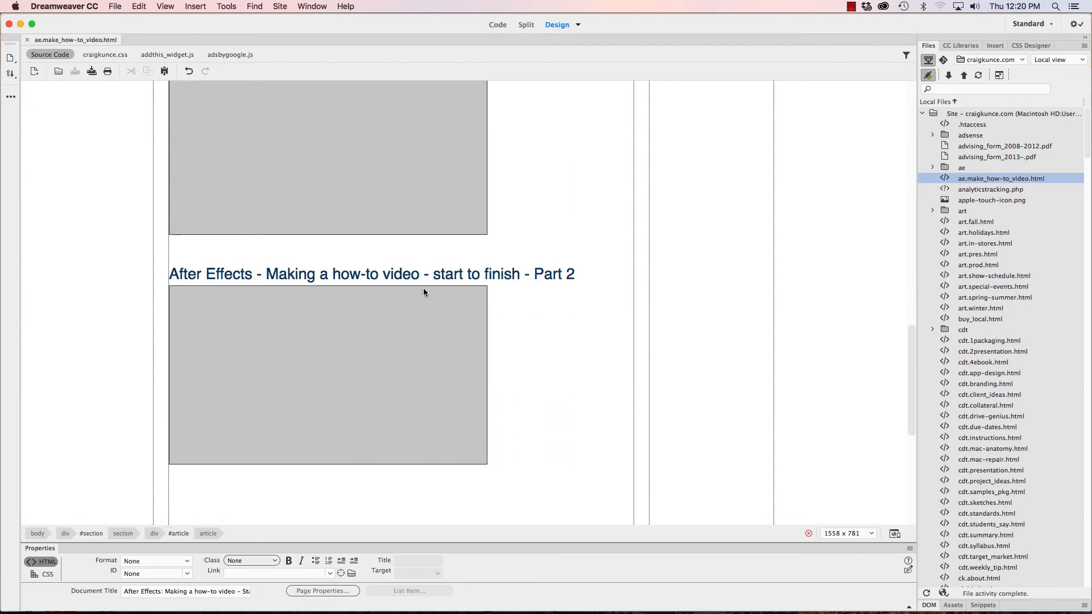
pyautogui.scroll(-12, 390, 296)
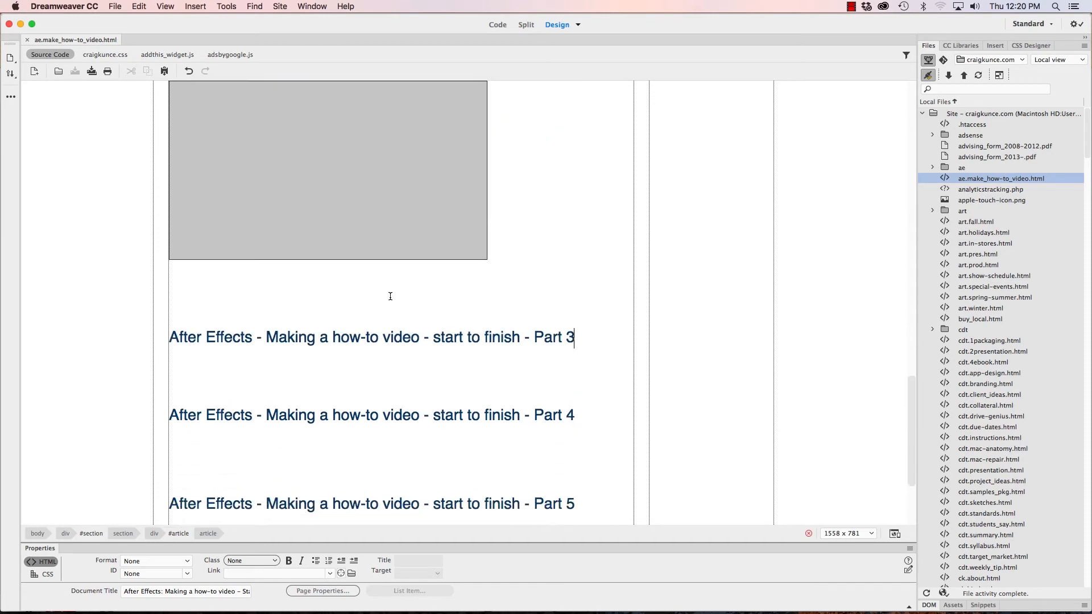
pyautogui.click(183, 358)
pyautogui.click(498, 24)
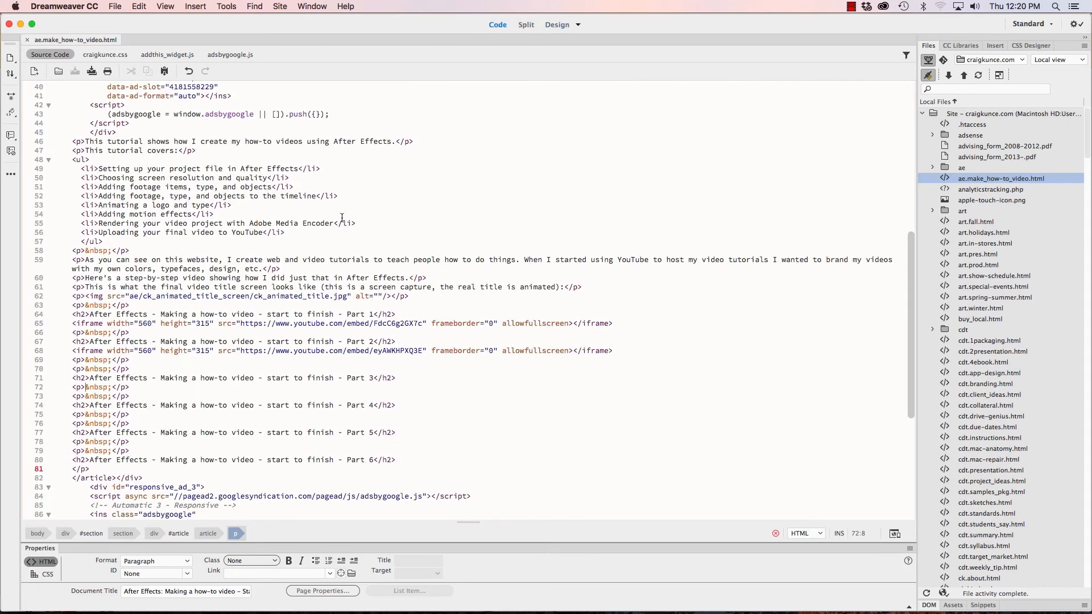
# Paste the 560 × 315 YouTube iframe for video rNP90ZEgdVo on a new line directly below the Part 3 heading
pyautogui.click(72, 388)
pyautogui.press('Return')
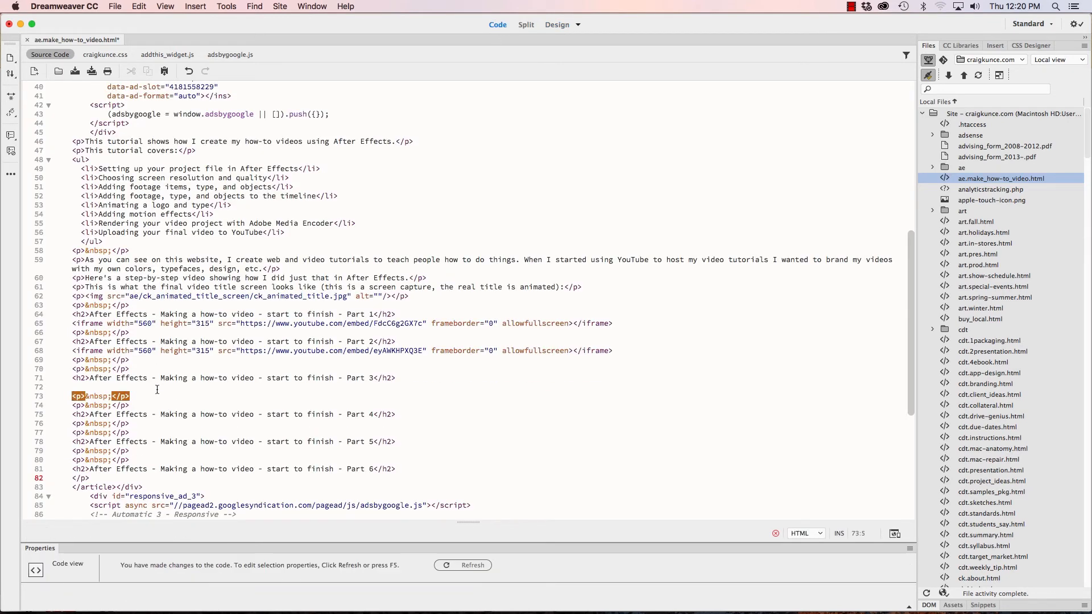
pyautogui.click(82, 388)
pyautogui.write('<iframe width="560" height="315" src="https://www.youtube.com/embed/rNP90ZEgdVo" frameborder="0" allowfullscreen></iframe>')
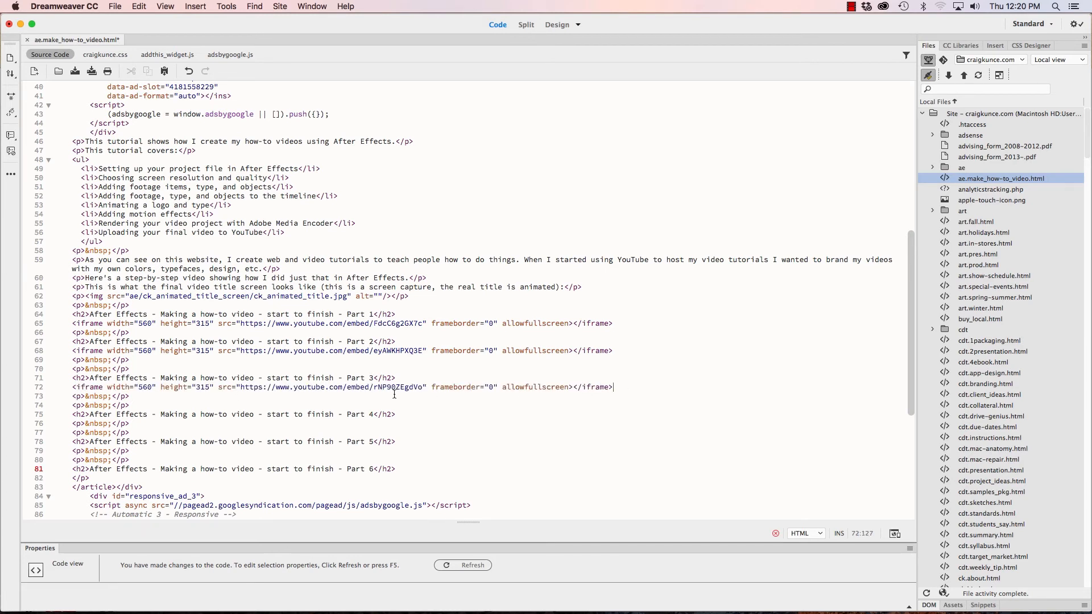
# Save ae.make_how-to_video.html, check the Part 3 embed in the design layout, and put the page on the web server
pyautogui.press('super+s')
pyautogui.click(558, 25)
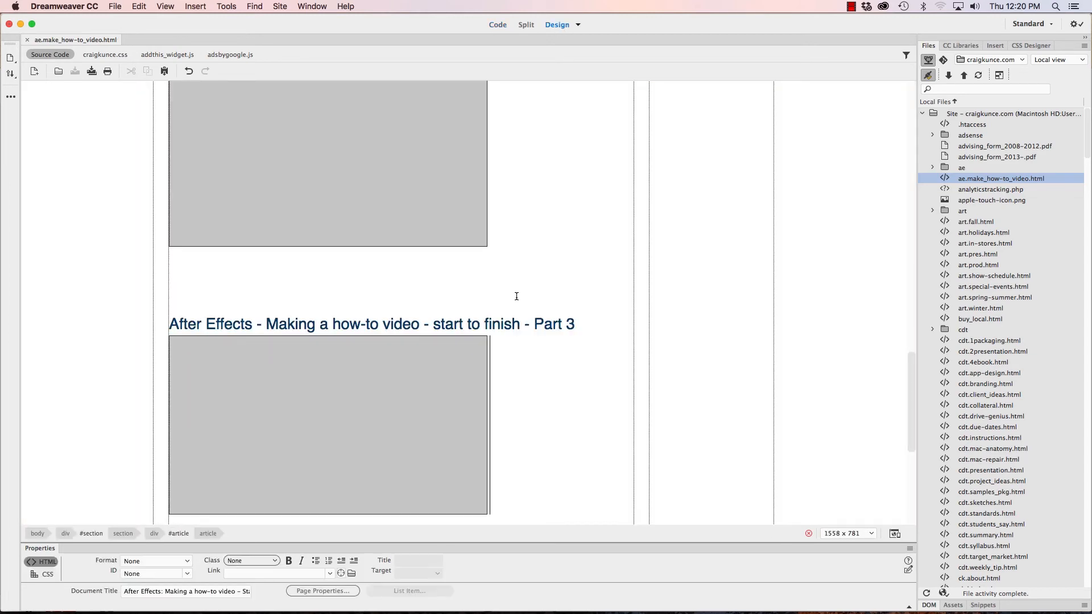
pyautogui.scroll(-4, 516, 296)
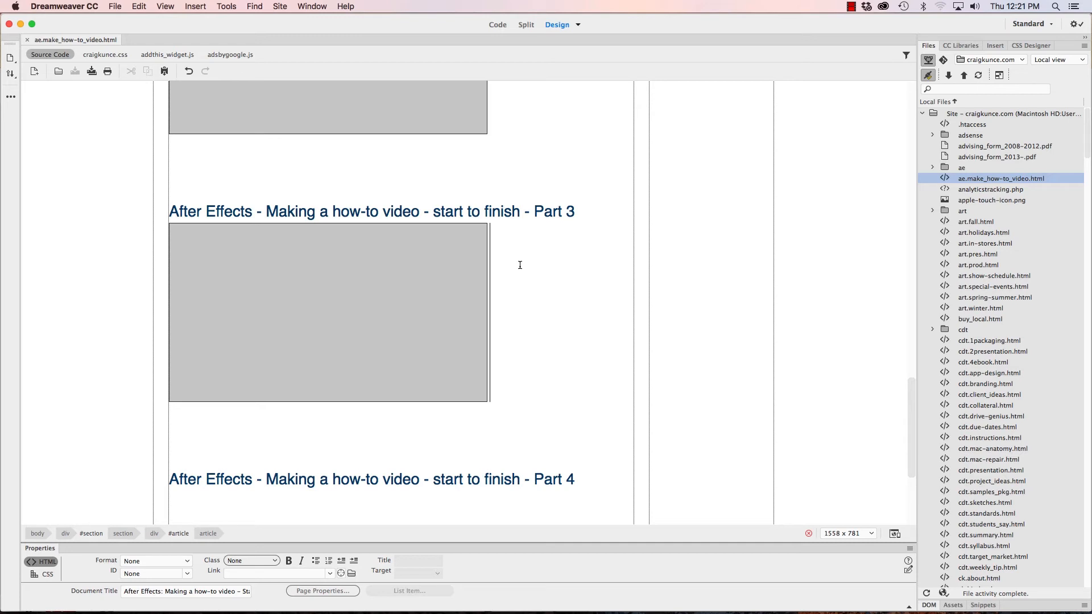
pyautogui.click(11, 74)
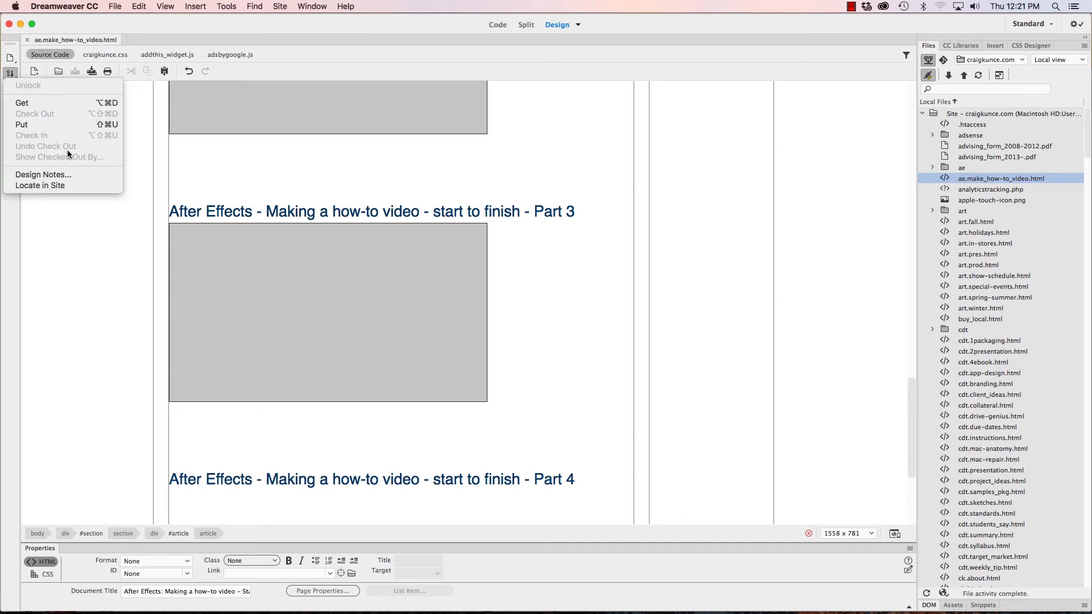
pyautogui.click(56, 124)
pyautogui.click(494, 341)
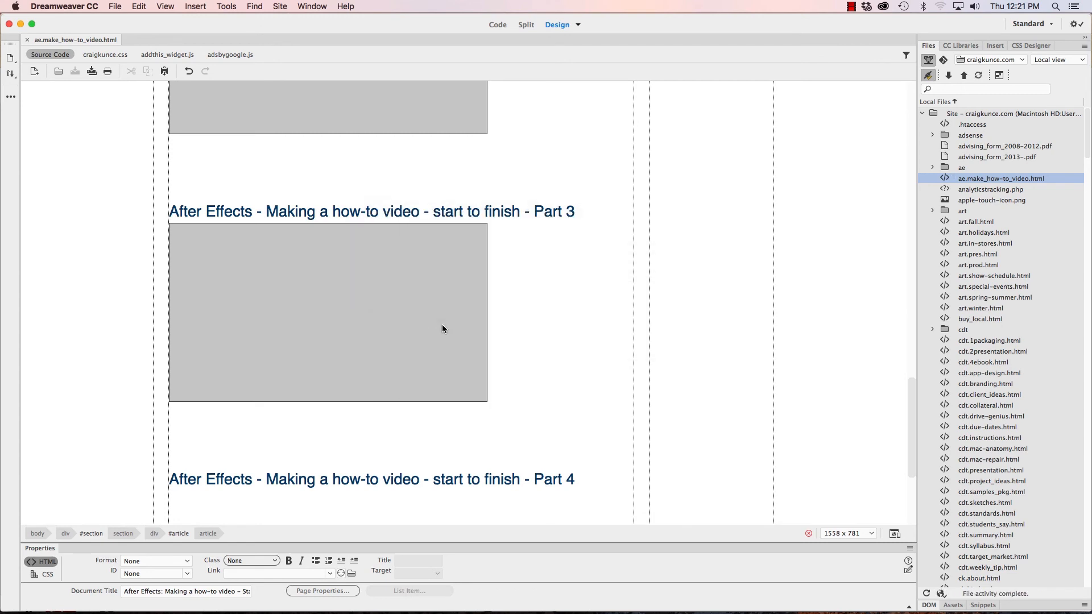
# Switch to Chrome and reload the live how-to video page to check the embedded video under the Part 3 heading
pyautogui.moveTo(266, 612)
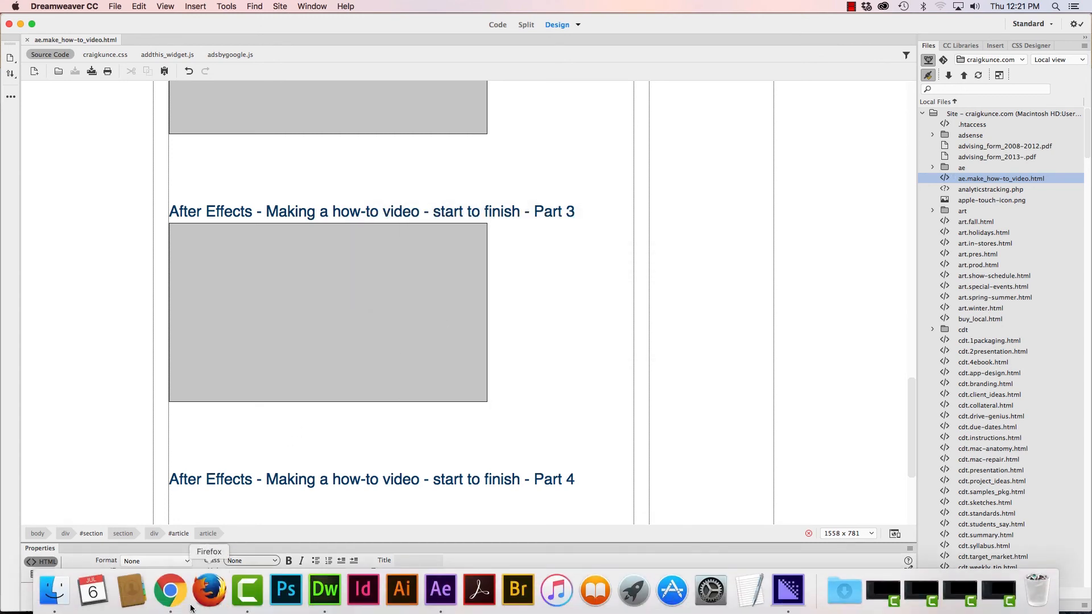
pyautogui.click(231, 600)
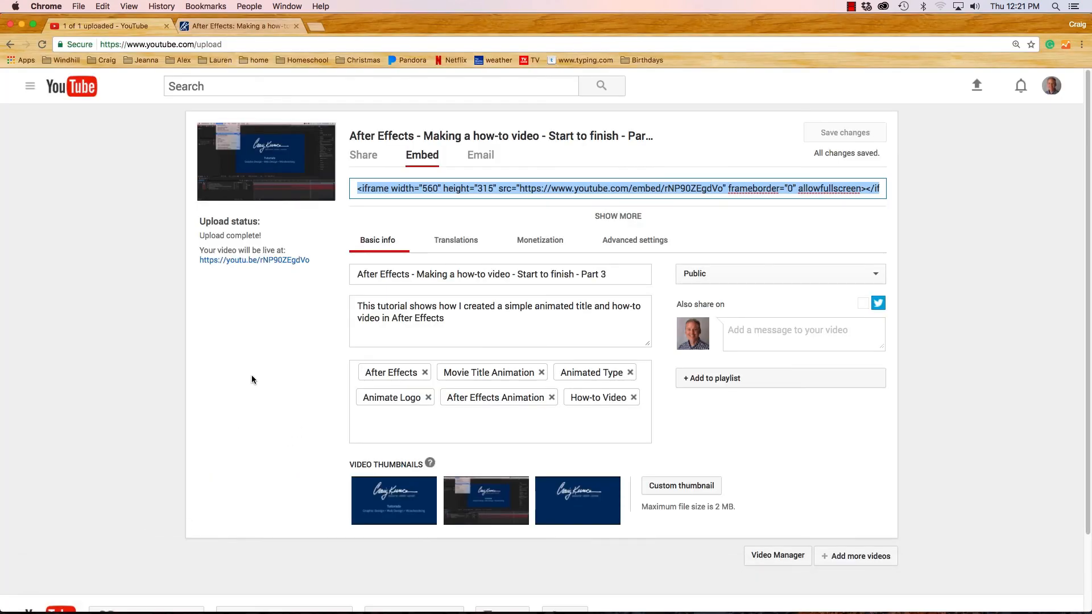
pyautogui.click(228, 25)
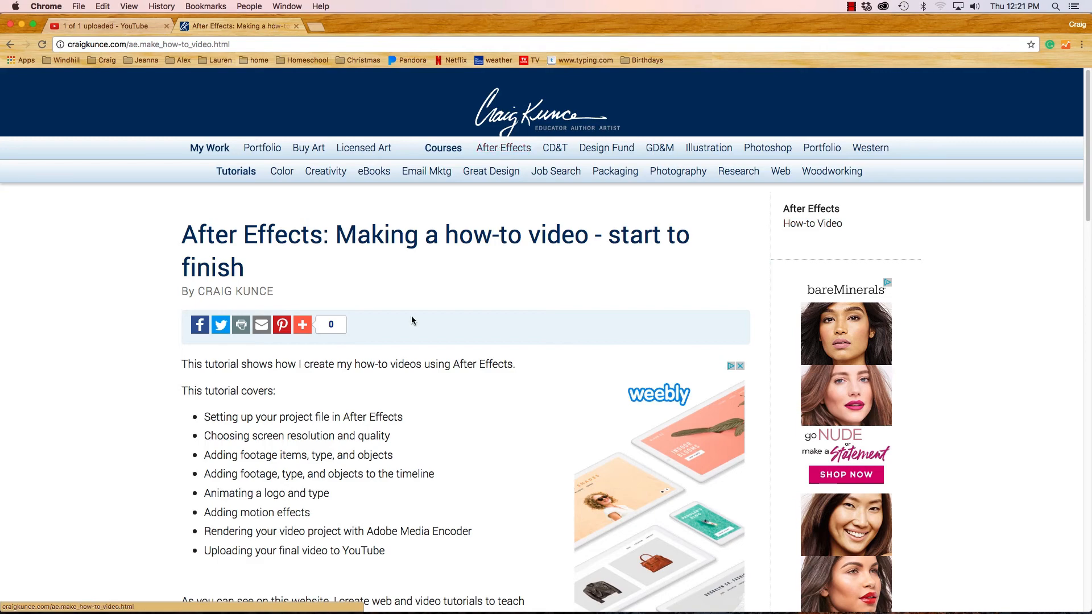
pyautogui.scroll(-10, 444, 288)
pyautogui.scroll(-7, 446, 288)
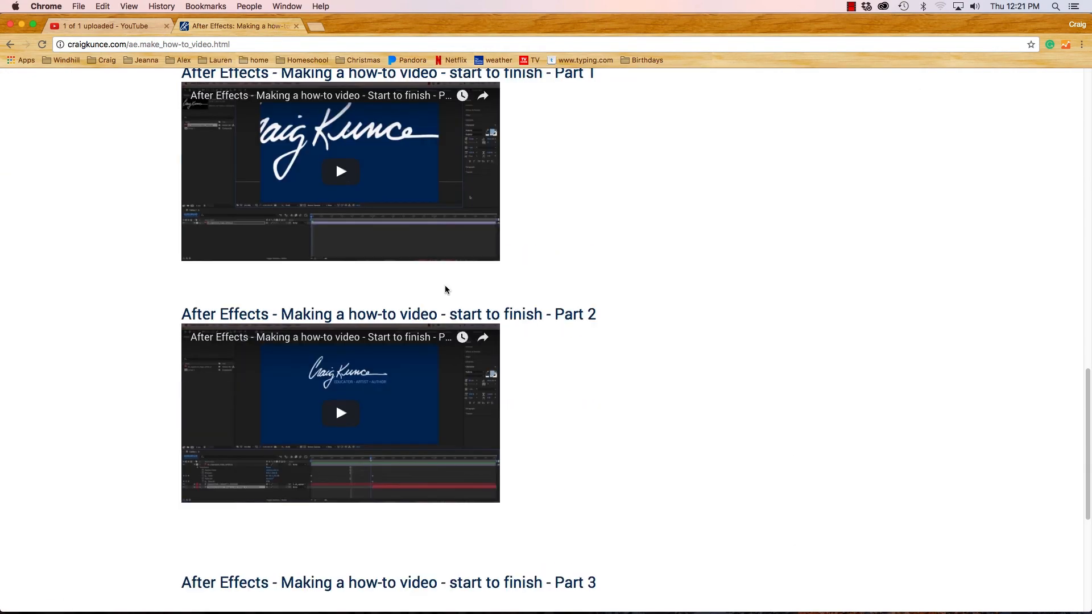
pyautogui.scroll(-5, 470, 295)
pyautogui.scroll(-3, 470, 297)
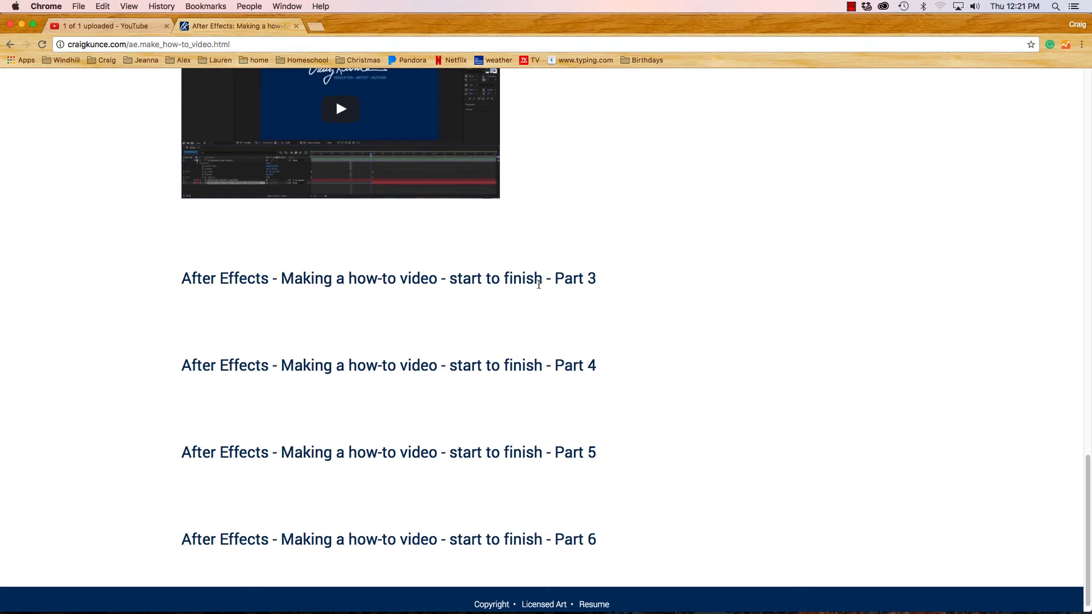
pyautogui.press('super+r')
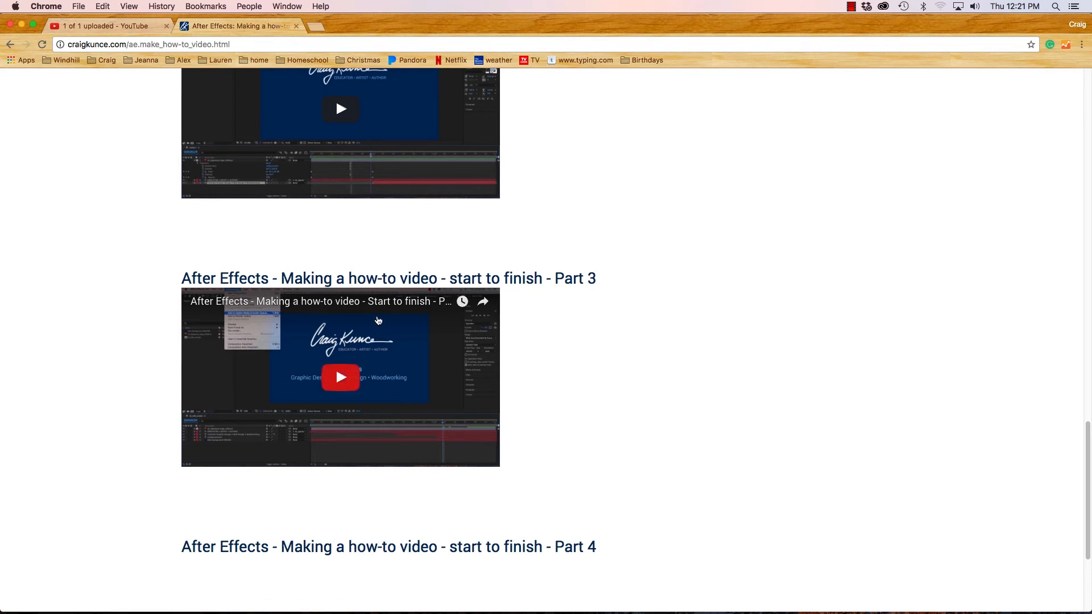
# Open the Part 3 video's watch page from YouTube's Video Manager and pause its playback
pyautogui.moveTo(235, 612)
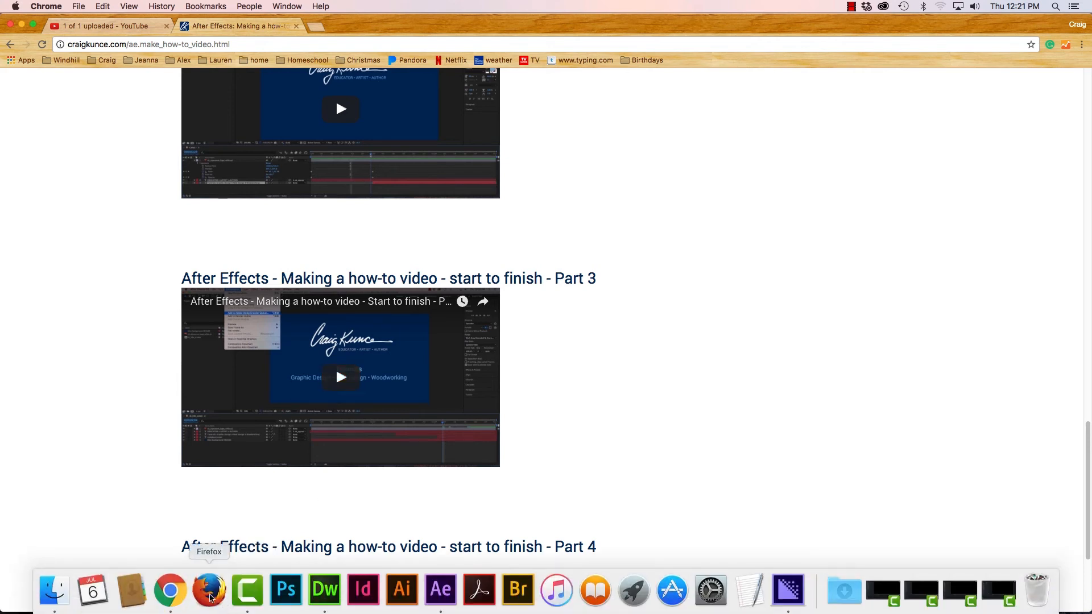
pyautogui.click(106, 27)
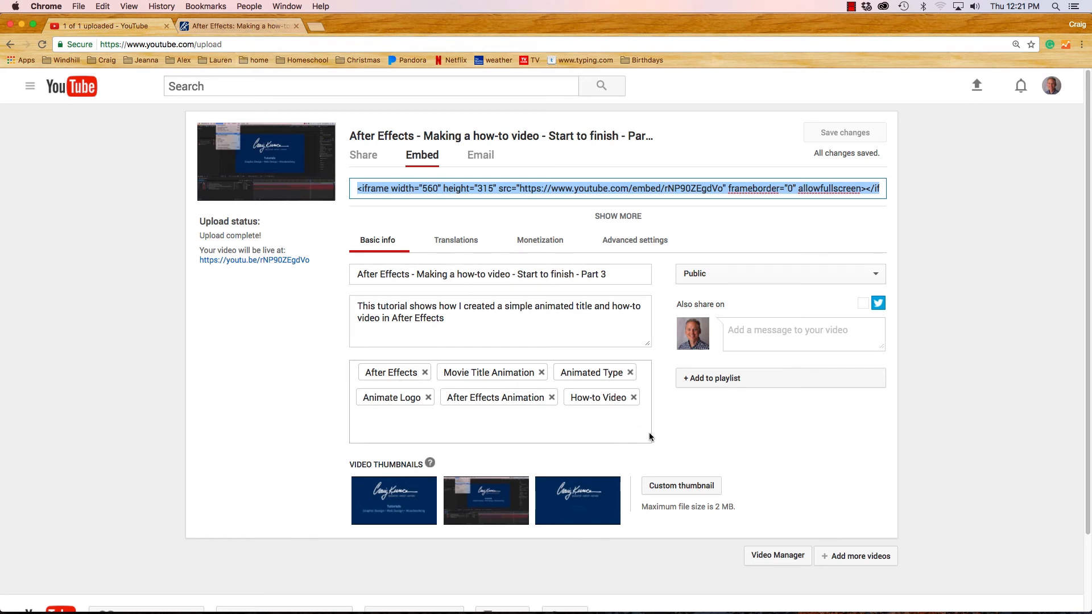
pyautogui.click(773, 558)
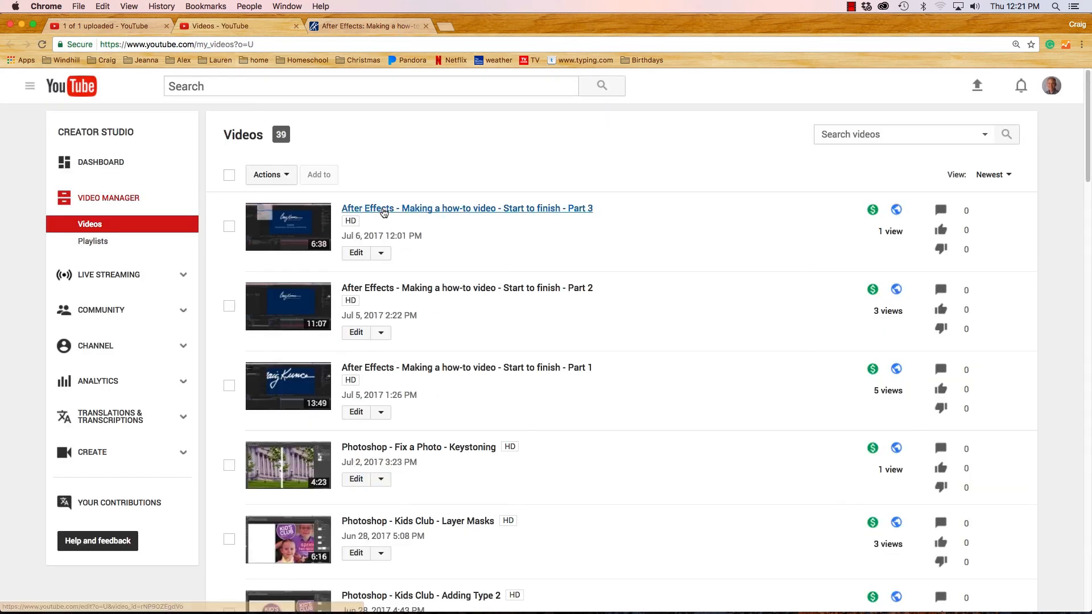
pyautogui.click(322, 238)
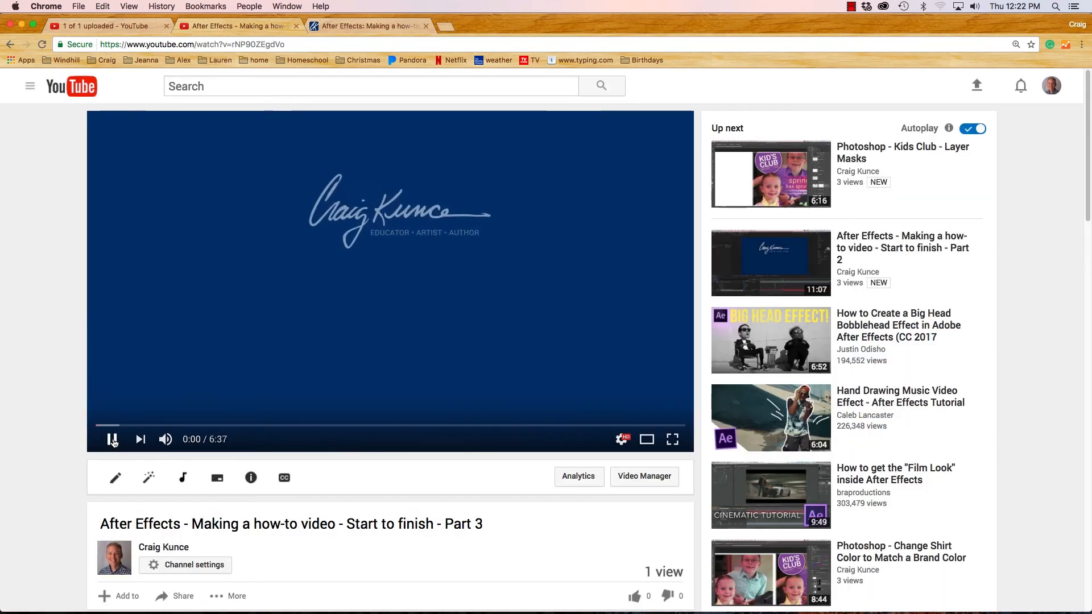
pyautogui.click(113, 440)
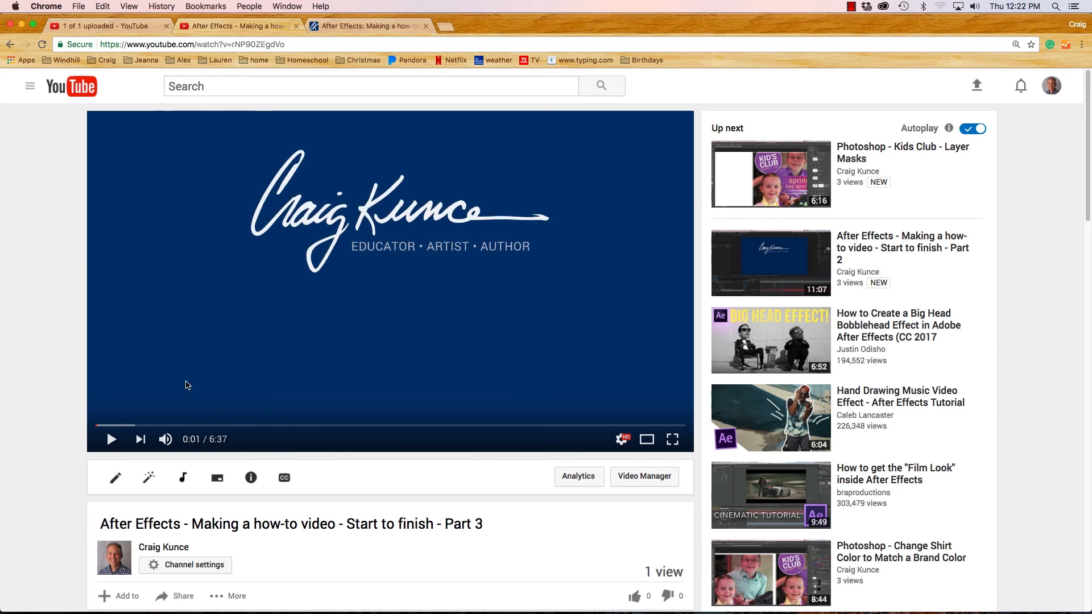
# Review the title and description on the Part 3 watch page and display the embed code in its sharing options
pyautogui.scroll(-1, 107, 373)
pyautogui.scroll(-2, 107, 372)
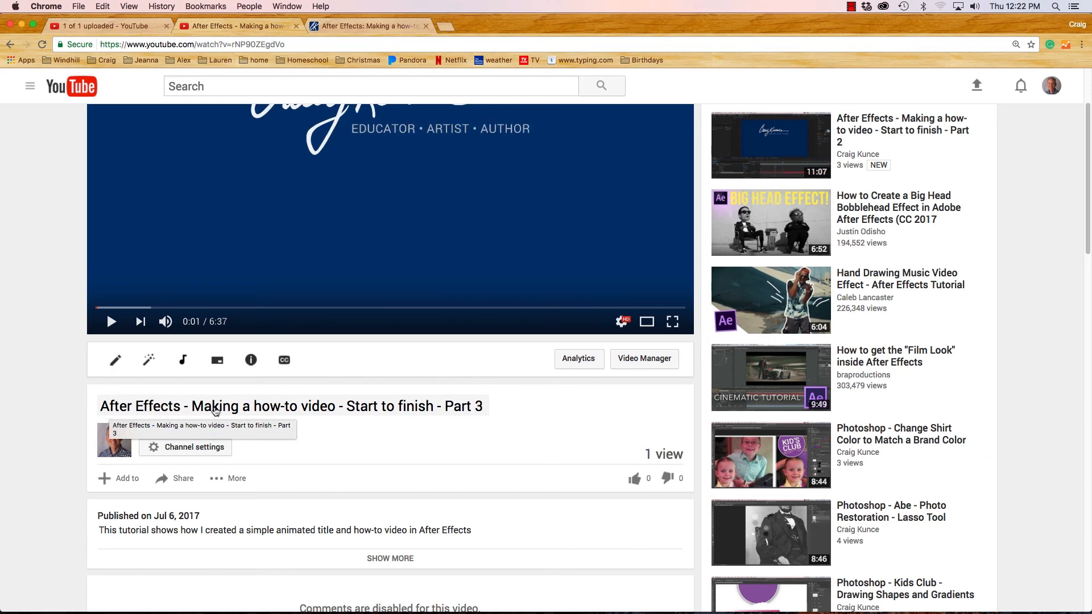
pyautogui.scroll(-3, 349, 403)
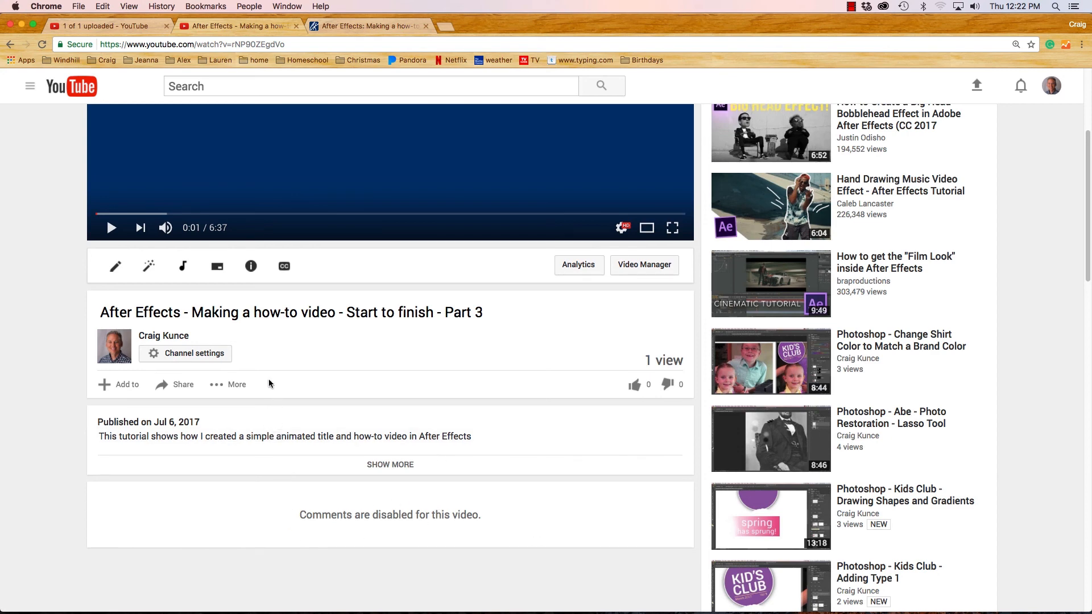
pyautogui.scroll(4, 277, 381)
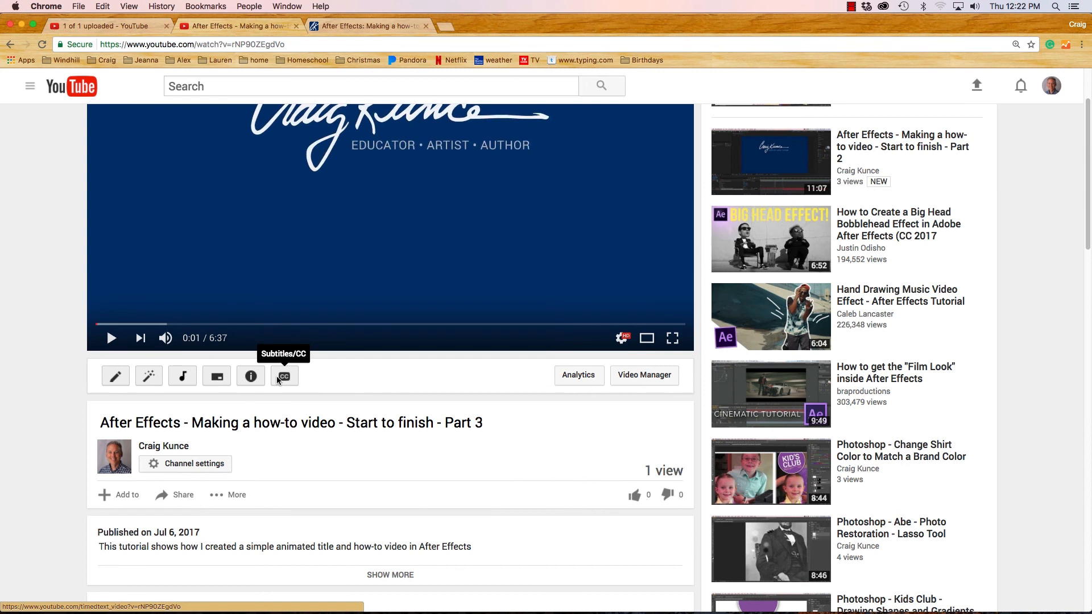
pyautogui.scroll(-2, 265, 460)
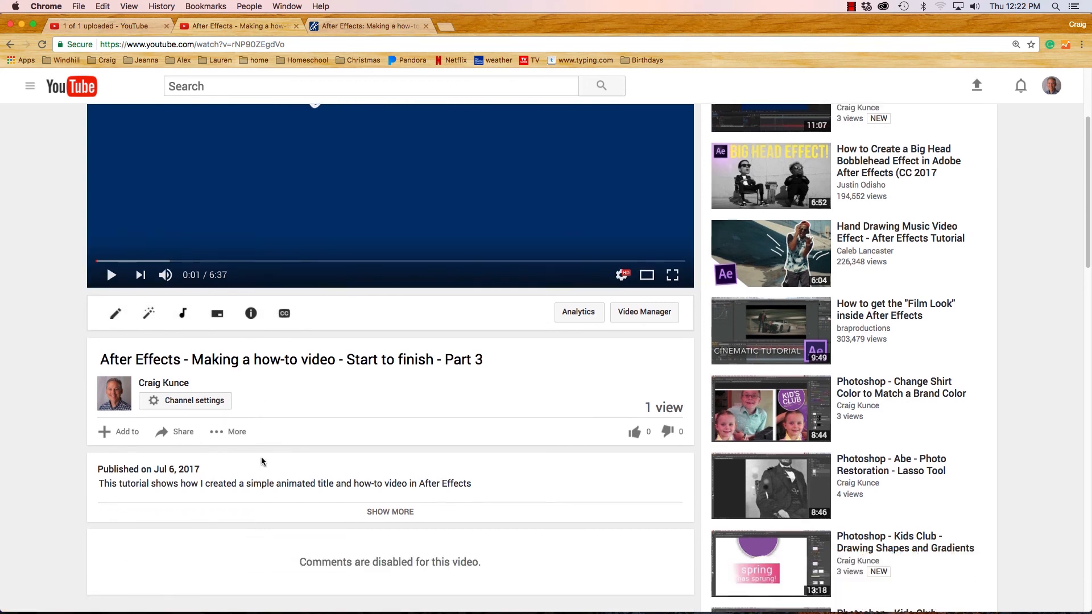
pyautogui.click(181, 433)
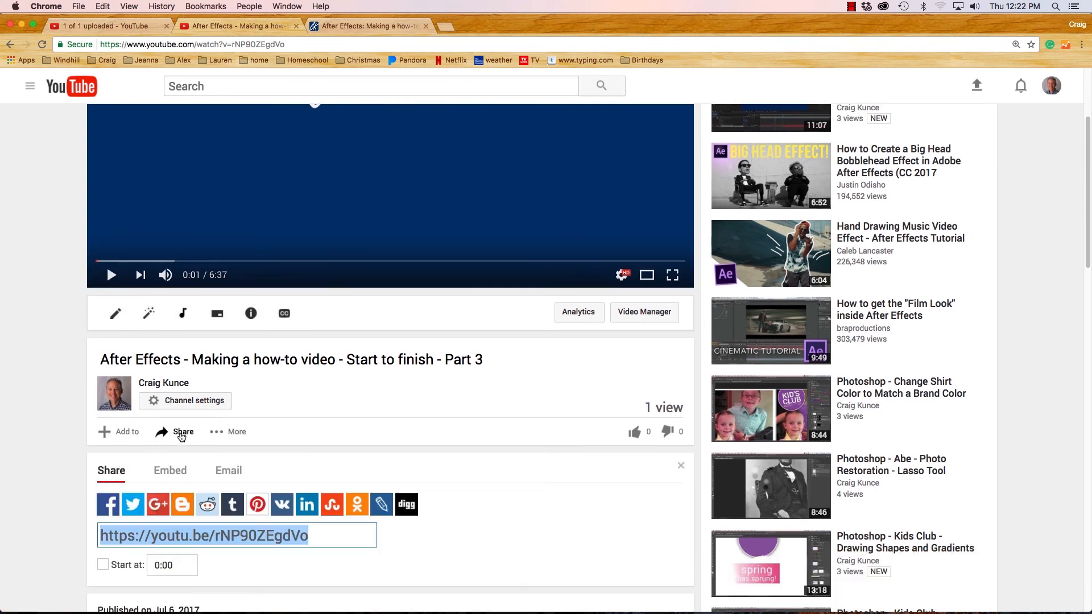
pyautogui.click(170, 470)
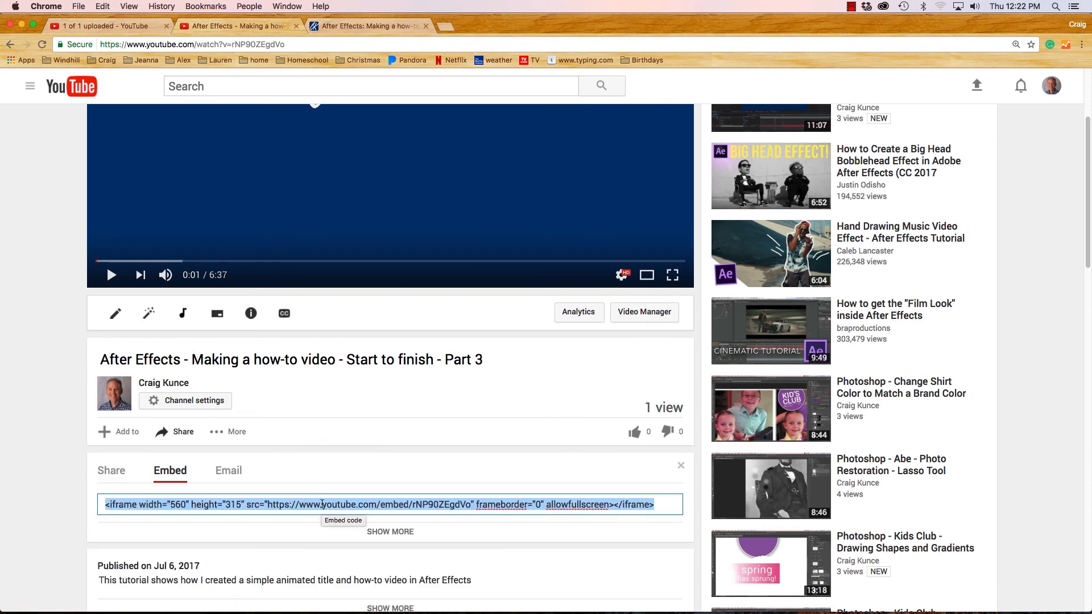
pyautogui.scroll(3, 398, 429)
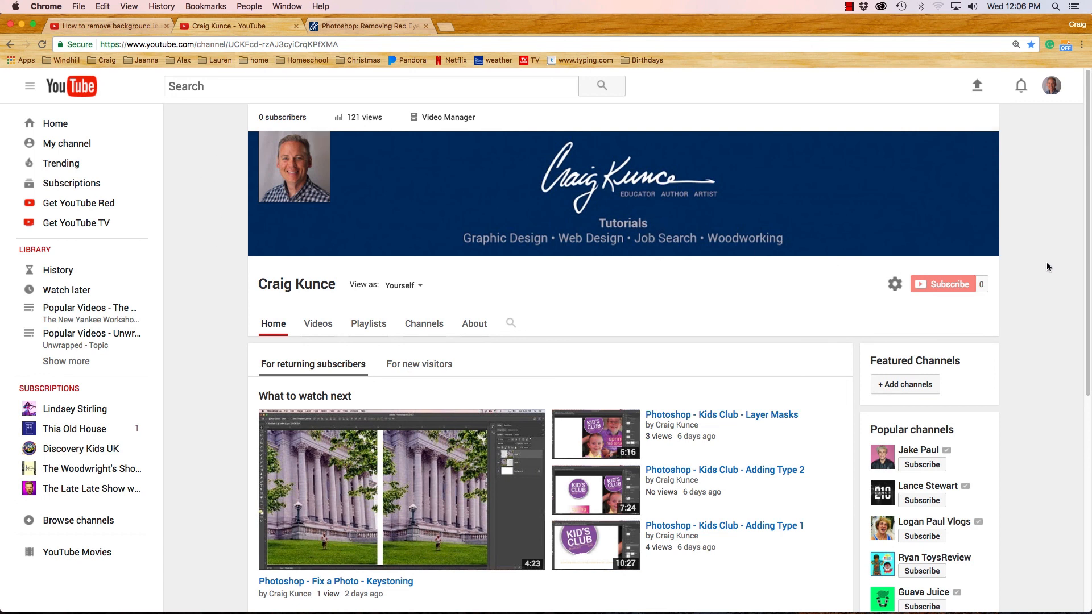
# Bring up the web page of the tutorial "Photoshop: Removing Red Eye in a Photo"
pyautogui.click(349, 25)
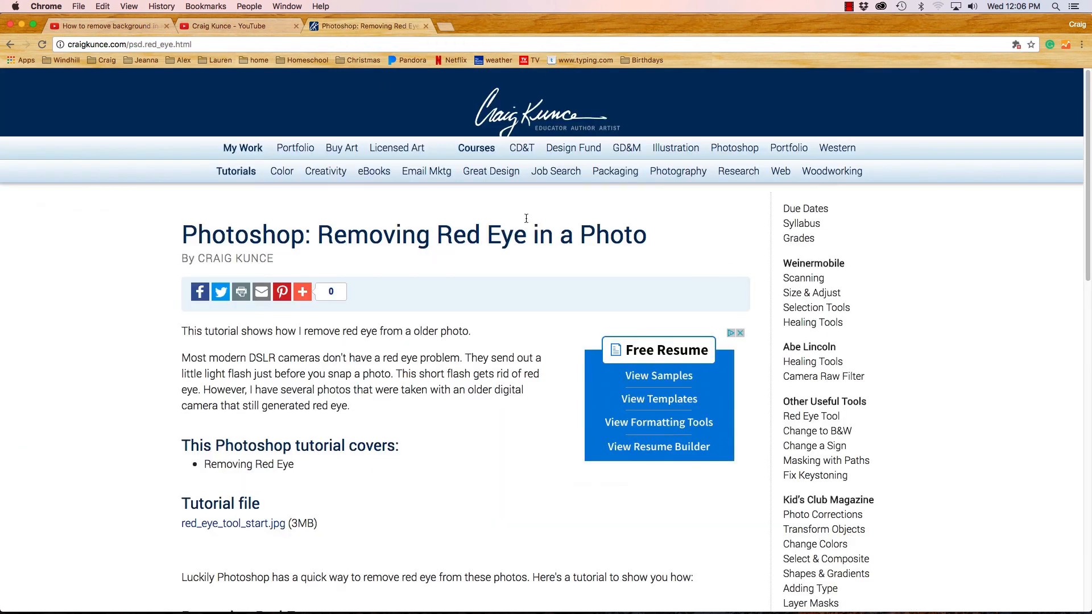